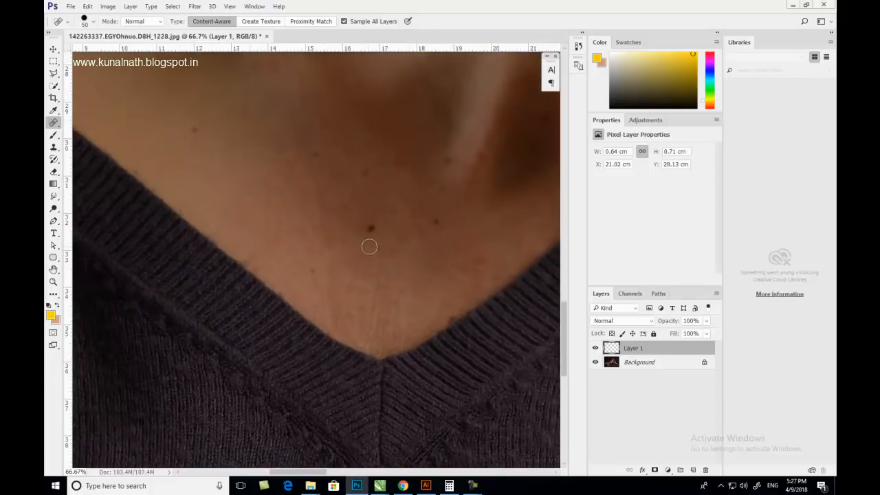
- Remove the moles and small spots on the chest and collarbone with the Spot Healing Brush
{"action": "left_click", "coordinate": [369, 228]}
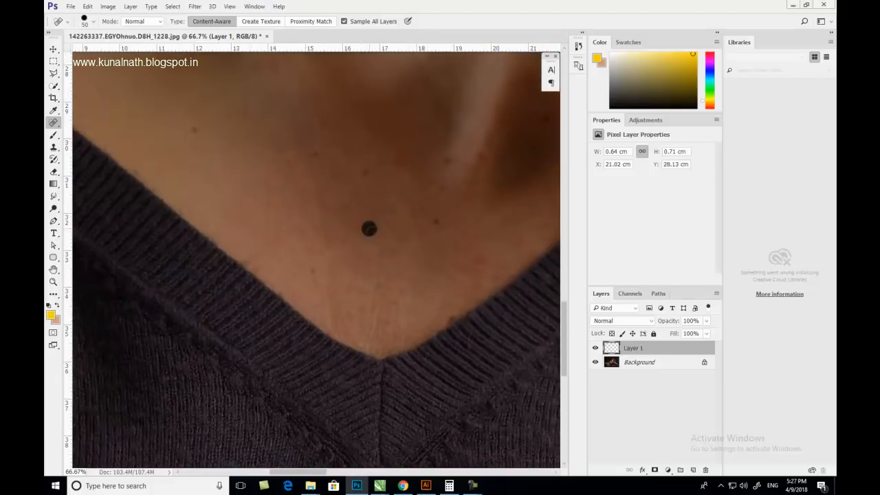
{"action": "left_click", "coordinate": [454, 163]}
{"action": "left_click_drag", "start_coordinate": [442, 314], "coordinate": [454, 310]}
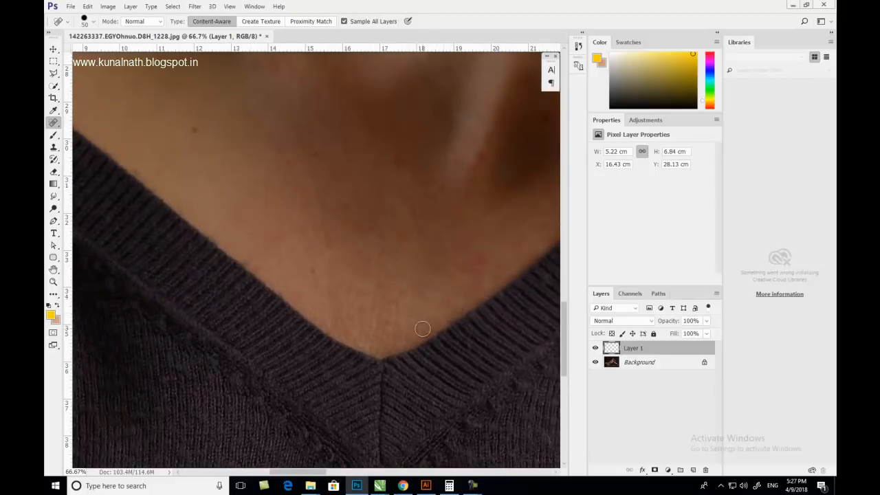
{"action": "scroll", "coordinate": [395, 359], "scroll_direction": "up", "scroll_amount": 5}
{"action": "scroll", "coordinate": [325, 314], "scroll_direction": "left", "scroll_amount": 3}
{"action": "left_click", "coordinate": [310, 293]}
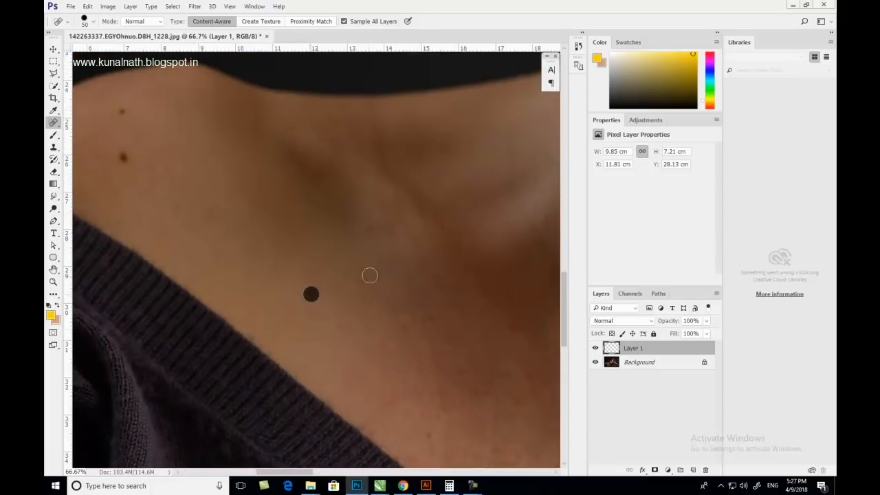
{"action": "left_click", "coordinate": [385, 229]}
{"action": "left_click", "coordinate": [339, 214]}
{"action": "left_click", "coordinate": [305, 202]}
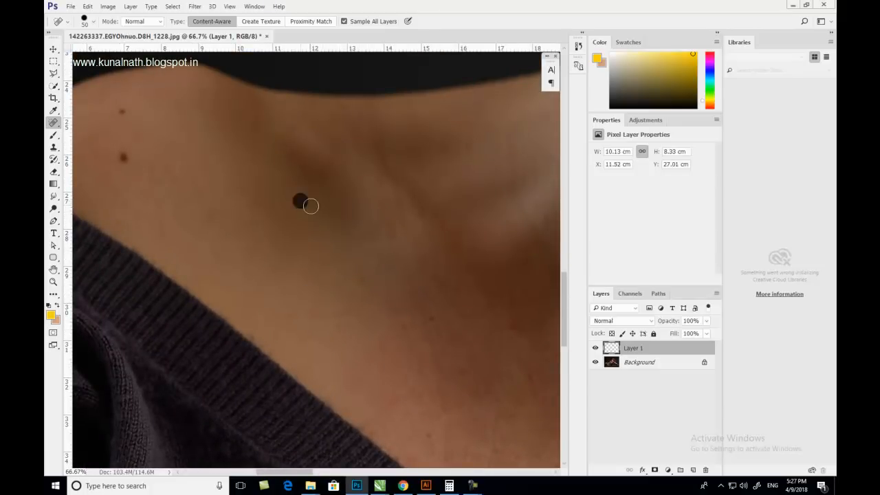
- Heal the dark moles and spots on the bare shoulder above the sweater's edge
{"action": "scroll", "coordinate": [244, 237], "scroll_direction": "up", "scroll_amount": 3}
{"action": "scroll", "coordinate": [244, 237], "scroll_direction": "left", "scroll_amount": 3}
{"action": "left_click", "coordinate": [237, 225]}
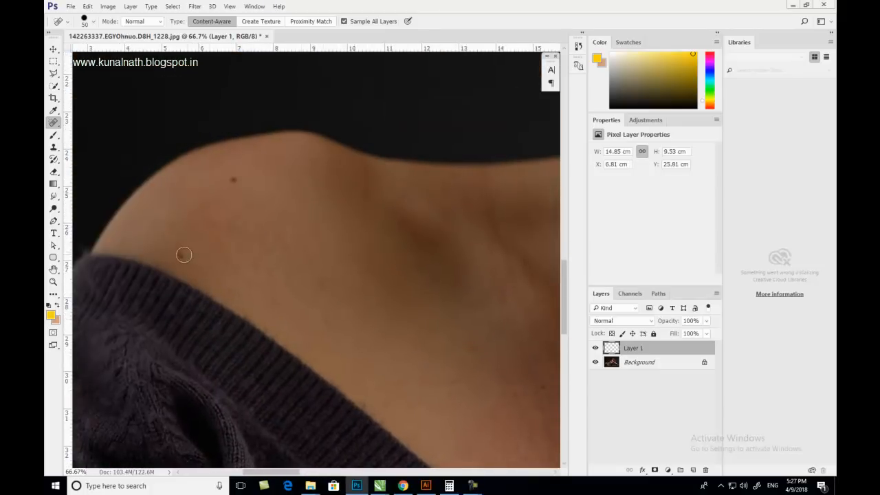
{"action": "left_click", "coordinate": [182, 256]}
{"action": "left_click", "coordinate": [234, 180]}
{"action": "left_click", "coordinate": [120, 242]}
- Heal the remaining blemishes along the collarbone and neck and the mole on the cheek near the jaw
{"action": "scroll", "coordinate": [158, 247], "scroll_direction": "right", "scroll_amount": 4}
{"action": "scroll", "coordinate": [158, 247], "scroll_direction": "up", "scroll_amount": 1}
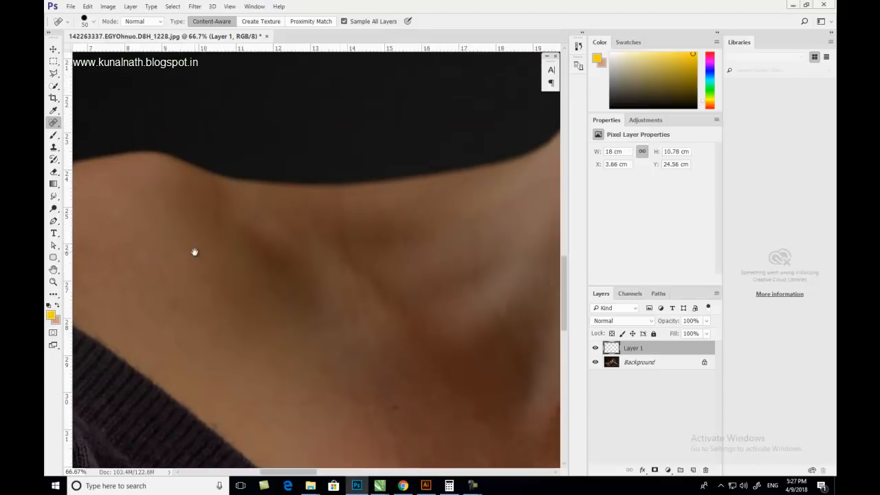
{"action": "left_click", "coordinate": [251, 219]}
{"action": "left_click", "coordinate": [293, 213]}
{"action": "left_click_drag", "start_coordinate": [458, 332], "coordinate": [265, 228]}
{"action": "mouse_move", "coordinate": [202, 303]}
{"action": "left_mouse_down"}
{"action": "mouse_move", "coordinate": [218, 364]}
{"action": "mouse_move", "coordinate": [203, 371]}
{"action": "left_mouse_up"}
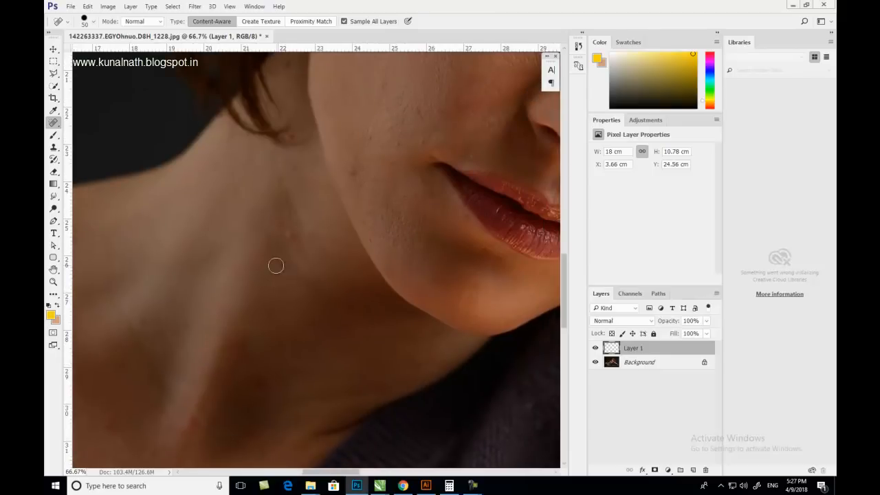
{"action": "left_click", "coordinate": [352, 172]}
- Reduce the healing brush to size 20 and clean up the small spots around the mouth
{"action": "scroll", "coordinate": [341, 291], "scroll_direction": "right", "scroll_amount": 2}
{"action": "scroll", "coordinate": [342, 291], "scroll_direction": "up", "scroll_amount": 1}
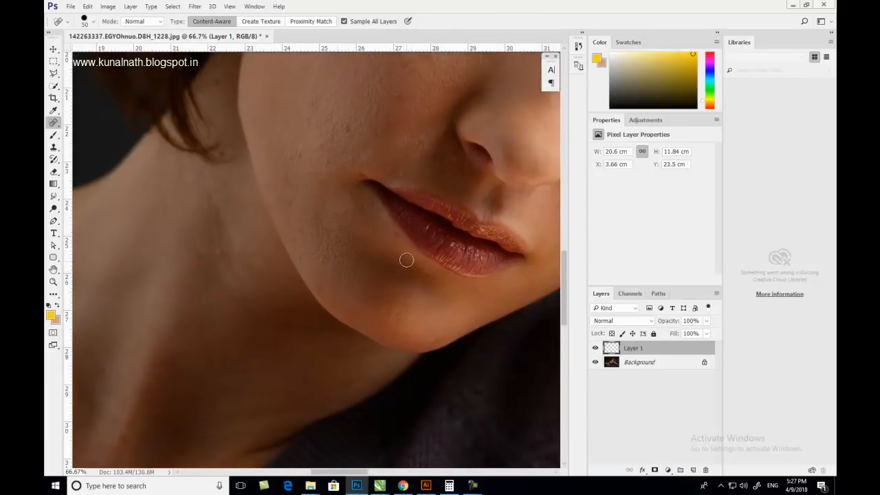
{"action": "key", "text": "bracketleft"}
{"action": "key", "text": "bracketleft"}
{"action": "left_click", "coordinate": [396, 233]}
{"action": "key", "text": "bracketleft"}
{"action": "left_click", "coordinate": [539, 279]}
- Remove the mole beside the shadowed eye and the tiny spots on the cheek below with a small healing brush
{"action": "mouse_move", "coordinate": [497, 196]}
{"action": "left_mouse_down"}
{"action": "mouse_move", "coordinate": [443, 259]}
{"action": "mouse_move", "coordinate": [430, 344]}
{"action": "left_mouse_up"}
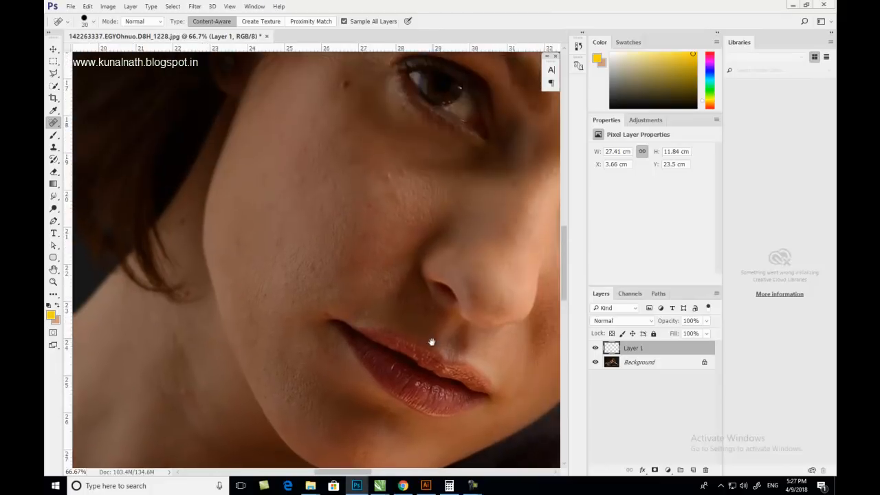
{"action": "left_click", "coordinate": [328, 130]}
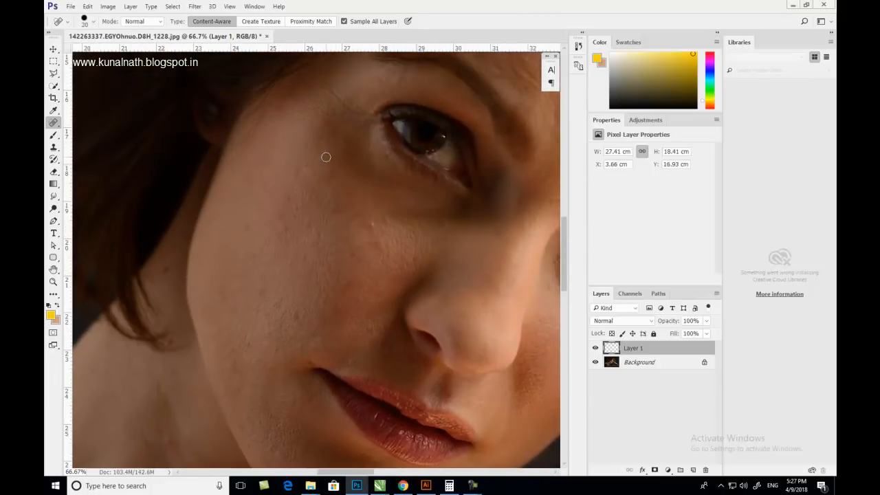
{"action": "key", "text": "bracketleft"}
{"action": "left_click", "coordinate": [298, 352]}
{"action": "key", "text": "bracketright"}
{"action": "left_click", "coordinate": [235, 366]}
- Enlarge the healing brush to size 30 and heal the marks and fine lines on the forehead
{"action": "key", "text": "bracketright"}
{"action": "left_click_drag", "start_coordinate": [345, 222], "coordinate": [153, 291]}
{"action": "left_click_drag", "start_coordinate": [371, 242], "coordinate": [253, 269]}
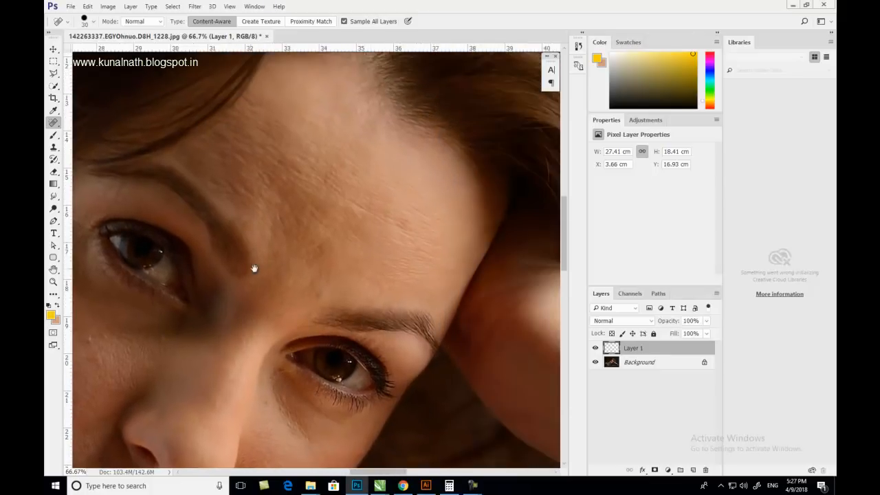
{"action": "left_click", "coordinate": [314, 245]}
{"action": "mouse_move", "coordinate": [353, 270]}
{"action": "left_mouse_down"}
{"action": "mouse_move", "coordinate": [352, 261]}
{"action": "mouse_move", "coordinate": [310, 288]}
{"action": "left_mouse_up"}
{"action": "left_click", "coordinate": [310, 289]}
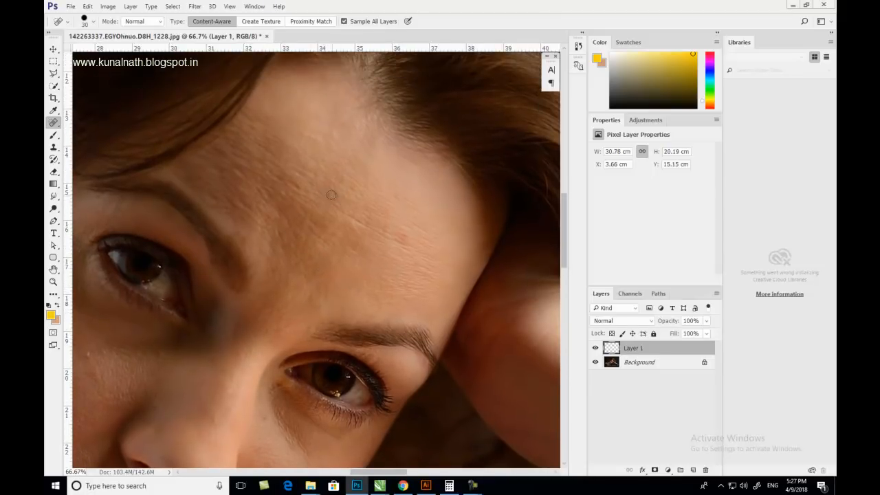
{"action": "left_click", "coordinate": [325, 189]}
- Heal the spots below the brightly lit eye and the light blemish on the shadowed cheek
{"action": "scroll", "coordinate": [393, 220], "scroll_direction": "down", "scroll_amount": 5}
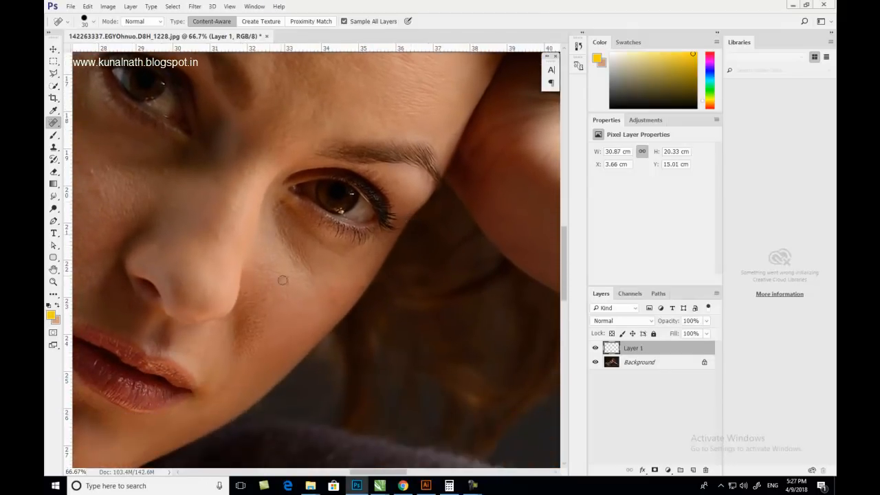
{"action": "left_click_drag", "start_coordinate": [269, 291], "coordinate": [337, 297]}
{"action": "left_click", "coordinate": [428, 293]}
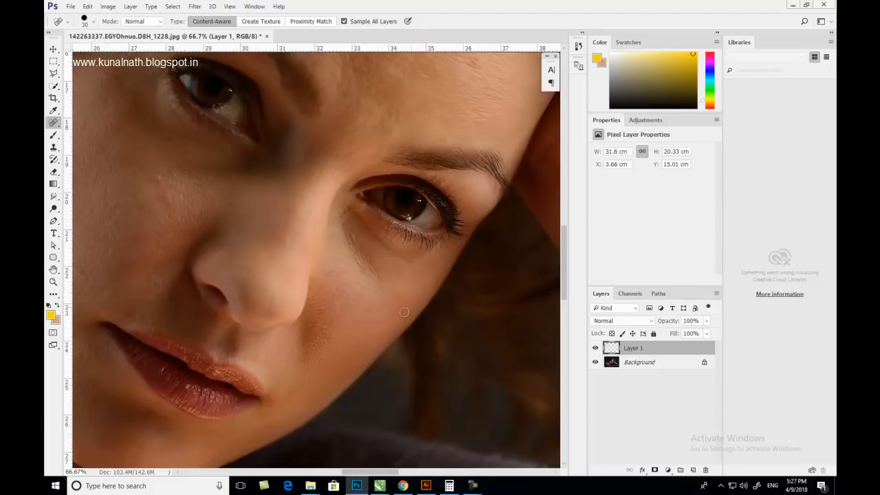
{"action": "left_click_drag", "start_coordinate": [181, 216], "coordinate": [308, 264]}
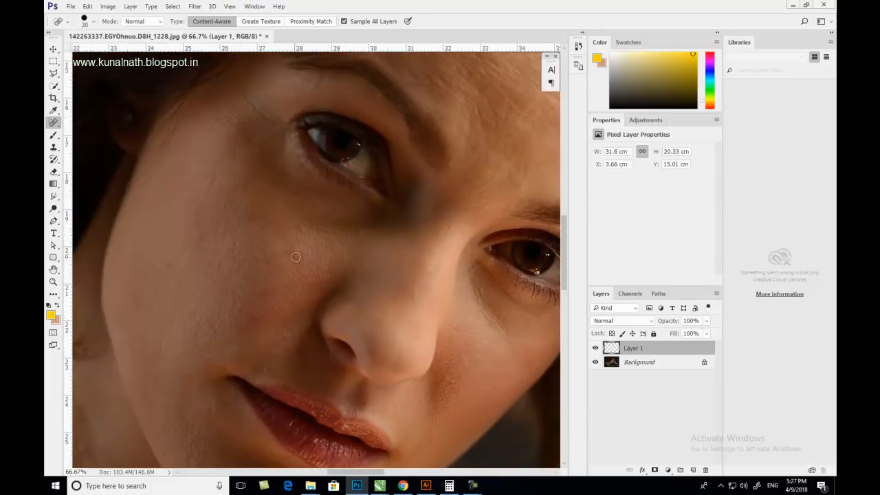
- Brush away the remaining faint spots and uneven patches on the chest above the V-neck
{"action": "left_click_drag", "start_coordinate": [258, 297], "coordinate": [243, 191]}
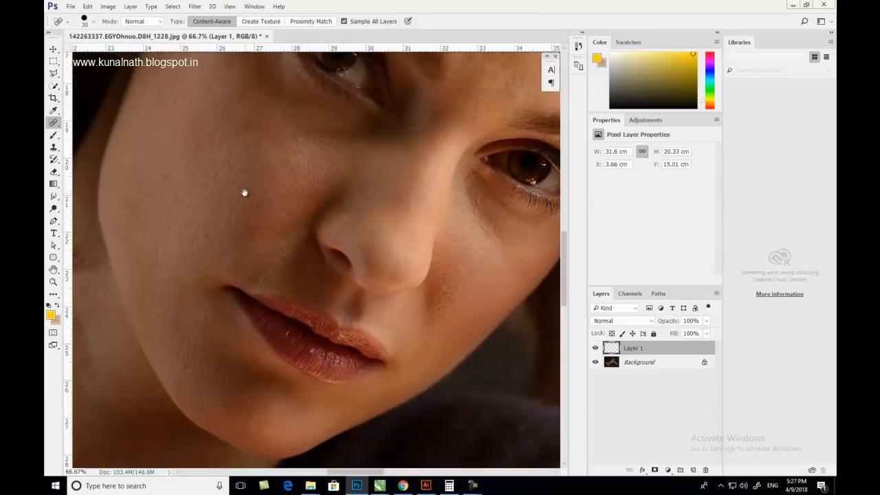
{"action": "left_click_drag", "start_coordinate": [352, 328], "coordinate": [341, 311]}
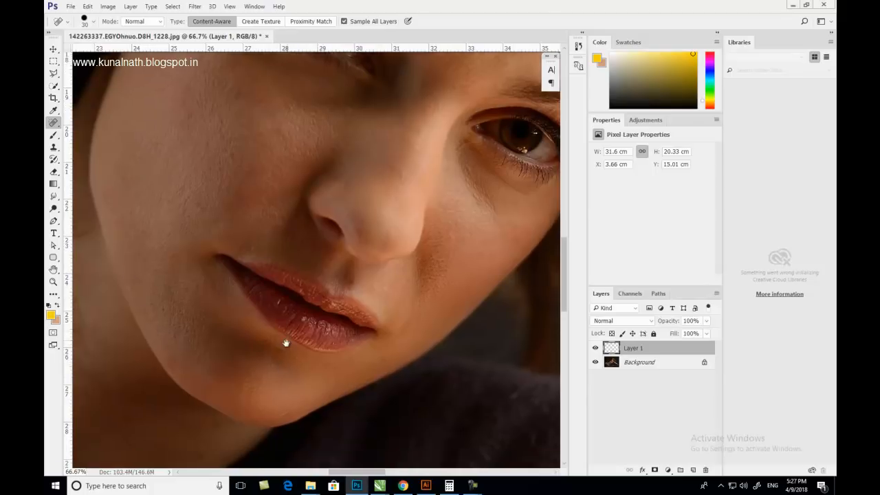
{"action": "left_click_drag", "start_coordinate": [287, 344], "coordinate": [296, 319]}
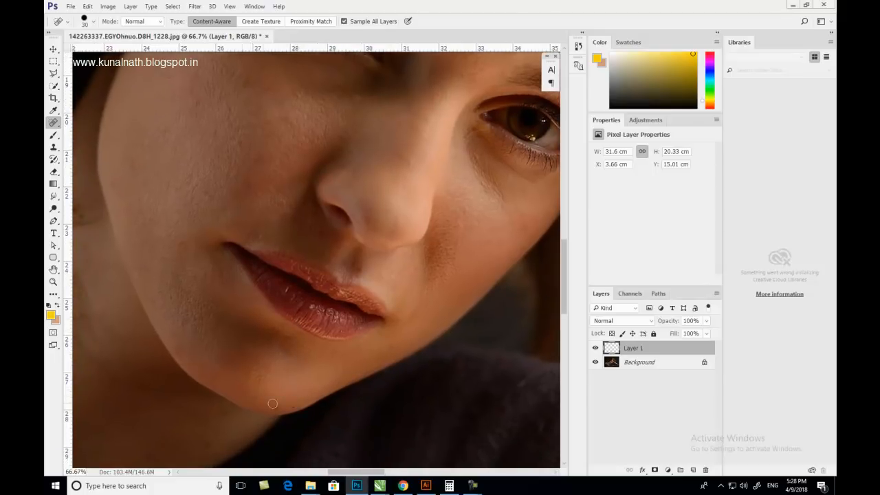
{"action": "left_click_drag", "start_coordinate": [272, 404], "coordinate": [346, 262]}
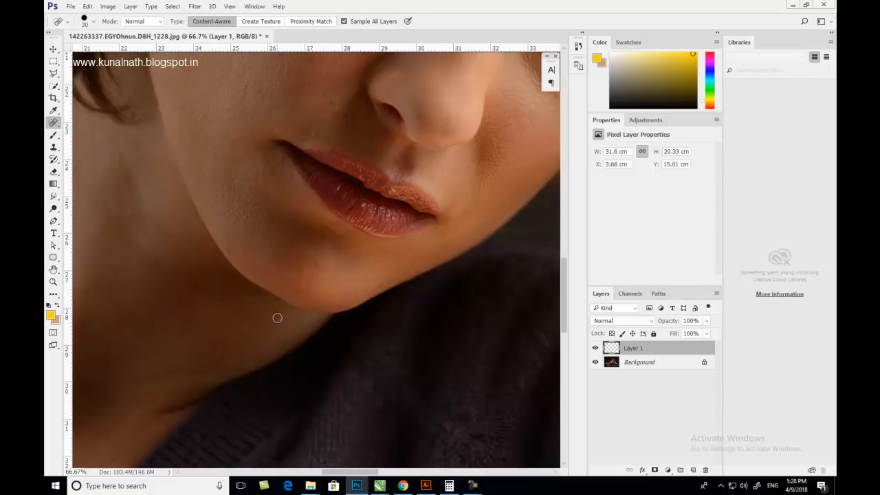
{"action": "mouse_move", "coordinate": [172, 317]}
{"action": "left_mouse_down"}
{"action": "mouse_move", "coordinate": [306, 341]}
{"action": "mouse_move", "coordinate": [341, 211]}
{"action": "mouse_move", "coordinate": [401, 261]}
{"action": "left_mouse_up"}
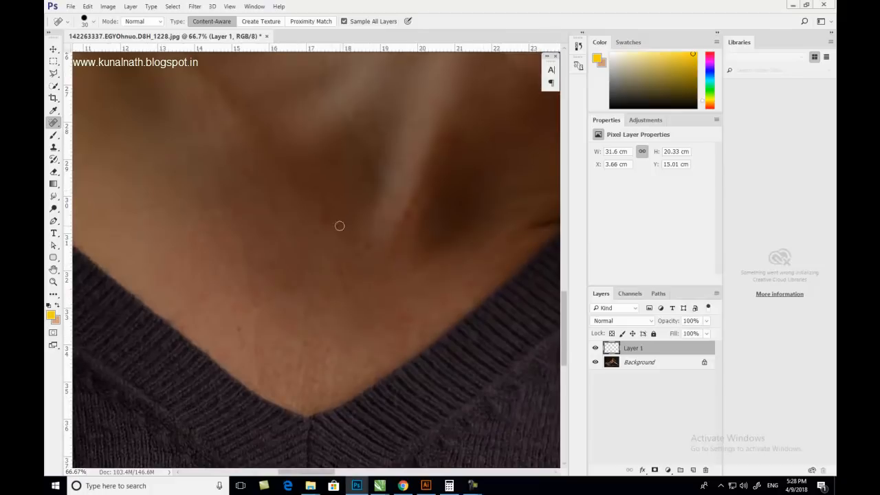
{"action": "left_click_drag", "start_coordinate": [339, 277], "coordinate": [347, 295]}
{"action": "left_click_drag", "start_coordinate": [330, 252], "coordinate": [342, 278]}
{"action": "left_click_drag", "start_coordinate": [373, 317], "coordinate": [367, 304]}
{"action": "left_click_drag", "start_coordinate": [415, 319], "coordinate": [371, 323]}
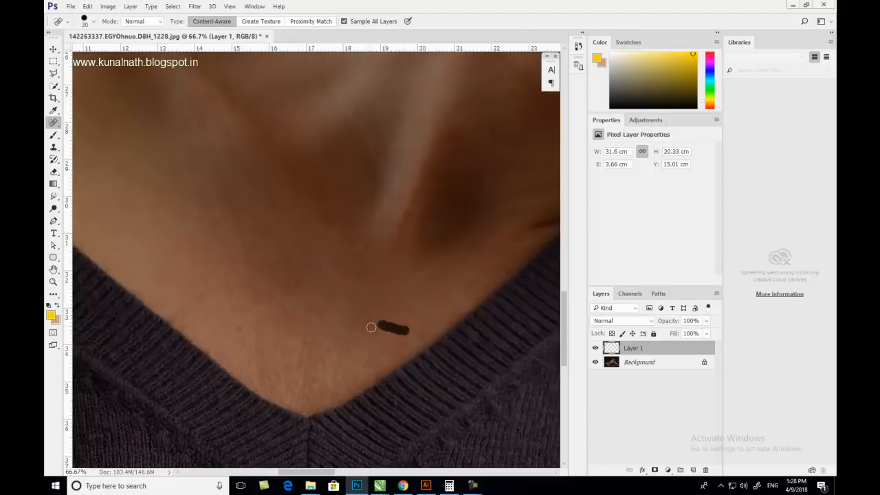
{"action": "left_click", "coordinate": [430, 323]}
- Examine the shoulder, neck and whole portrait for leftover blemishes
{"action": "left_click_drag", "start_coordinate": [253, 253], "coordinate": [443, 396]}
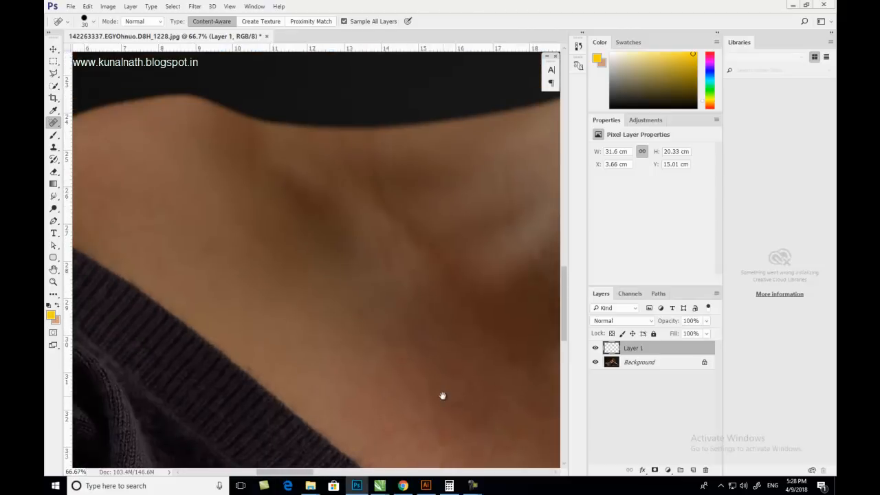
{"action": "left_click_drag", "start_coordinate": [207, 249], "coordinate": [206, 265]}
{"action": "left_click_drag", "start_coordinate": [336, 280], "coordinate": [251, 356]}
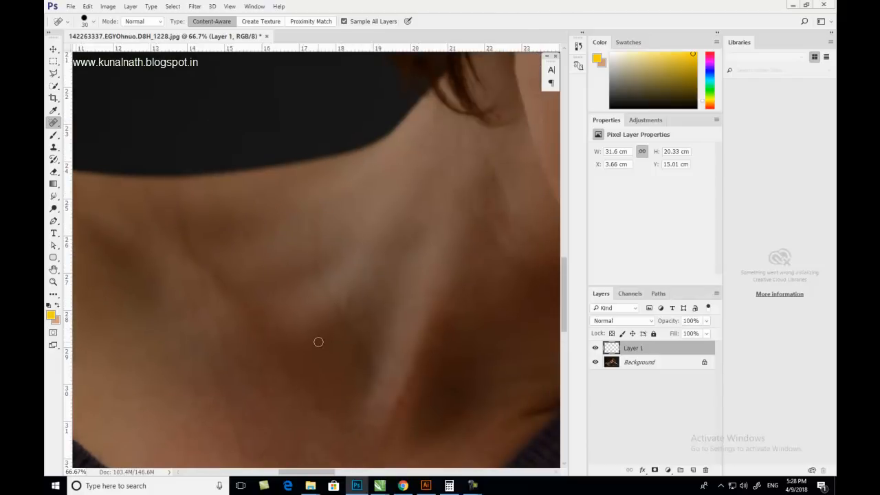
{"action": "key", "text": "ctrl+minus"}
{"action": "key", "text": "ctrl+minus"}
{"action": "key", "text": "ctrl+minus"}
{"action": "key", "text": "ctrl+minus"}
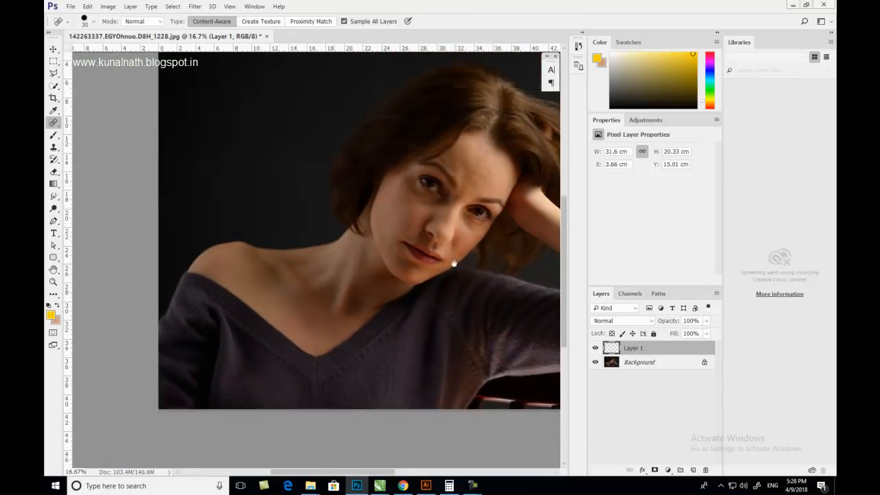
{"action": "left_click_drag", "start_coordinate": [454, 263], "coordinate": [419, 355]}
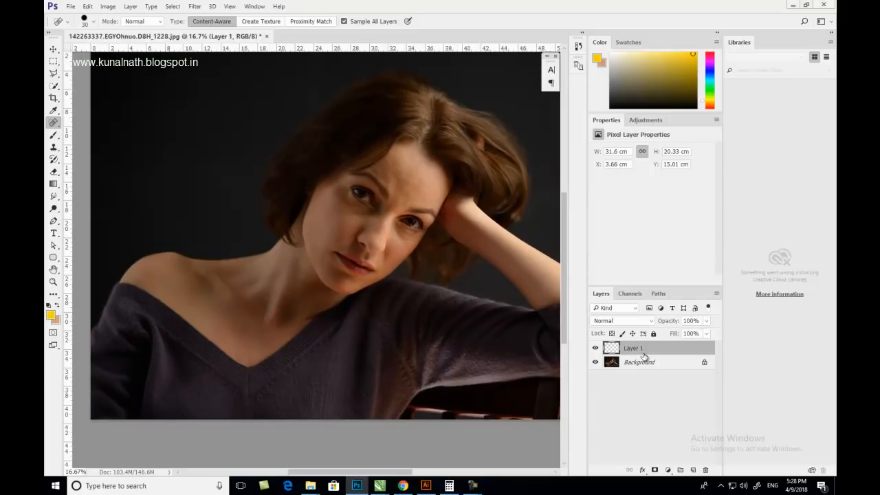
- Stamp all visible layers into a new layer above the healing layer and name it original
{"action": "left_click_drag", "start_coordinate": [644, 354], "coordinate": [644, 350]}
{"action": "key", "text": "ctrl+alt+shift+e"}
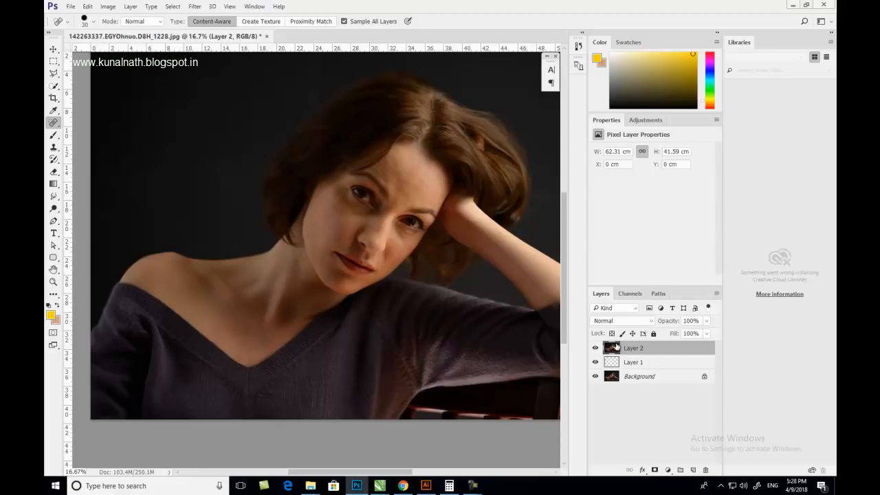
{"action": "double_click", "coordinate": [634, 350]}
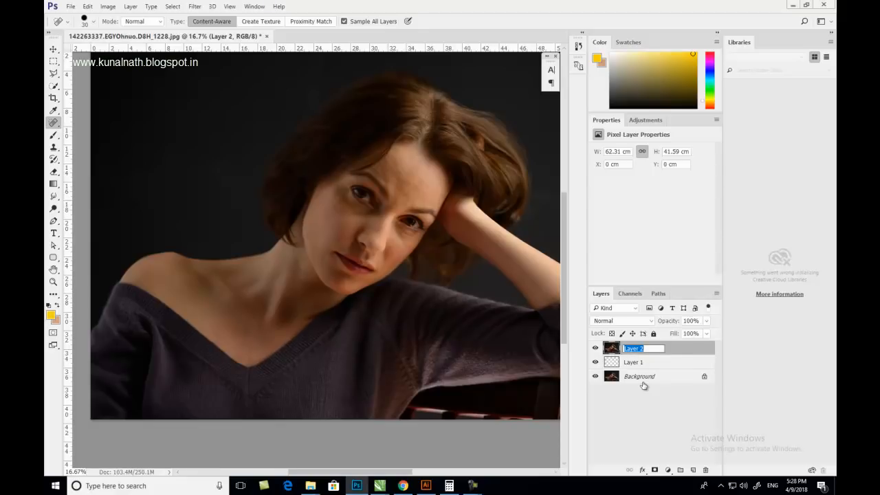
{"action": "type", "text": "B"}
{"action": "key", "text": "Return"}
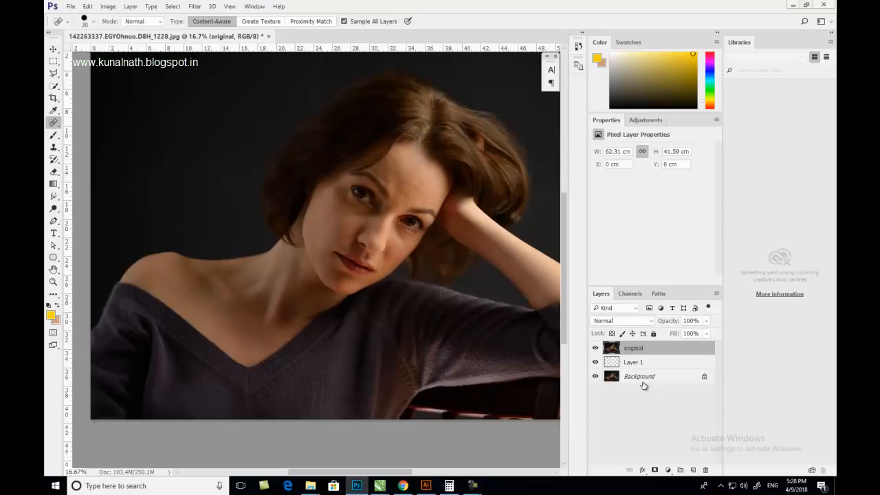
- Duplicate the original layer and rename the copy color
{"action": "key", "text": "ctrl+j"}
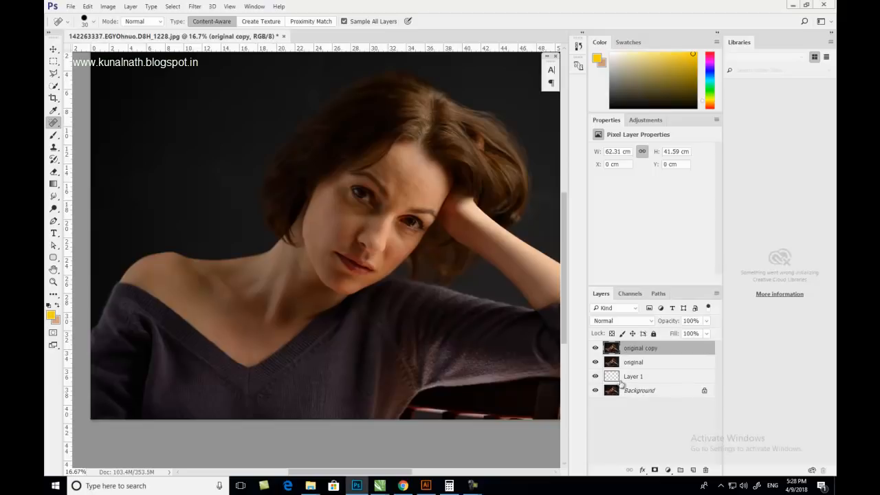
{"action": "double_click", "coordinate": [641, 348]}
{"action": "type", "text": "co"}
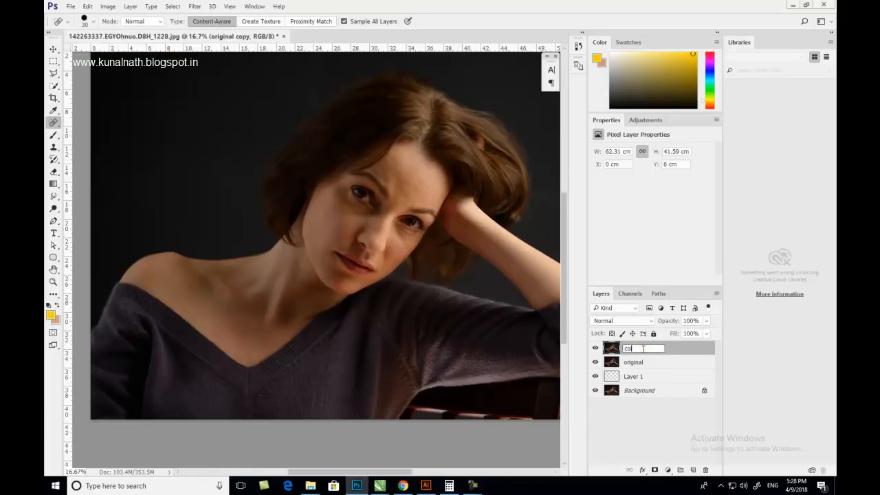
{"action": "type", "text": "lor"}
{"action": "key", "text": "Return"}
- Duplicate the color layer and rename the copy Texture
{"action": "key", "text": "ctrl+j"}
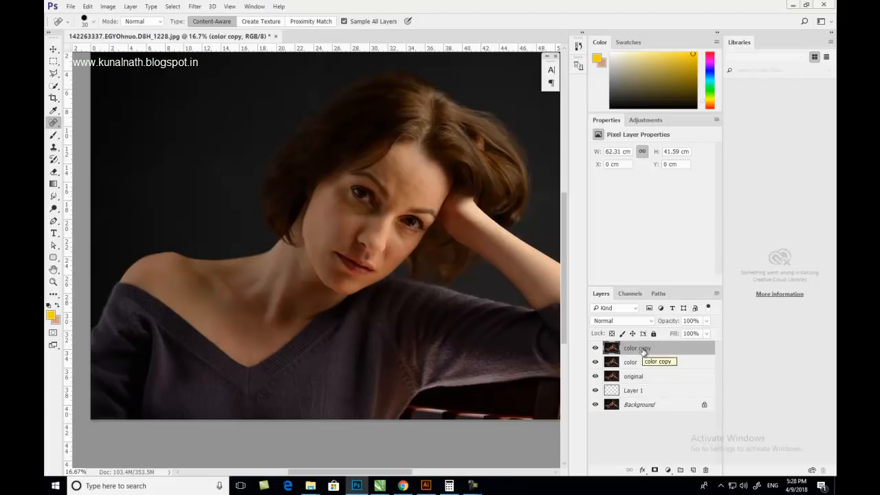
{"action": "double_click", "coordinate": [643, 348]}
{"action": "type", "text": "Texture"}
{"action": "key", "text": "Return"}
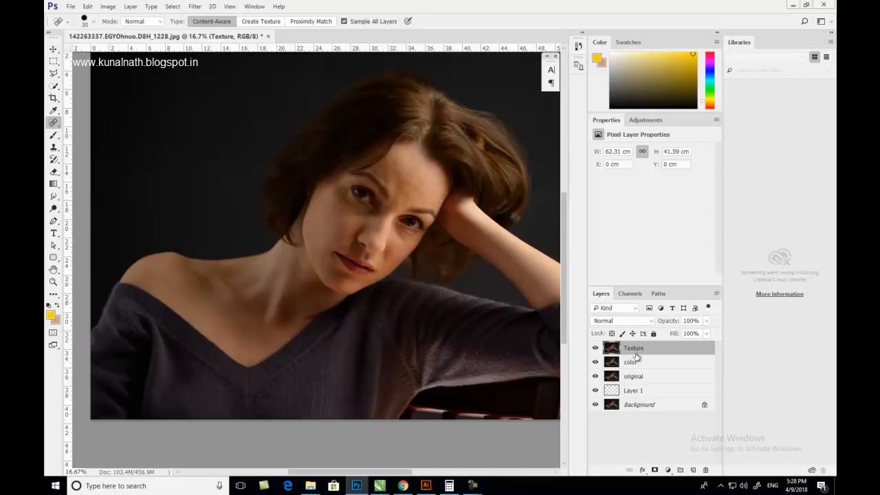
- Hide the Texture layer and make the color layer active for editing on the face
{"action": "left_click", "coordinate": [596, 348]}
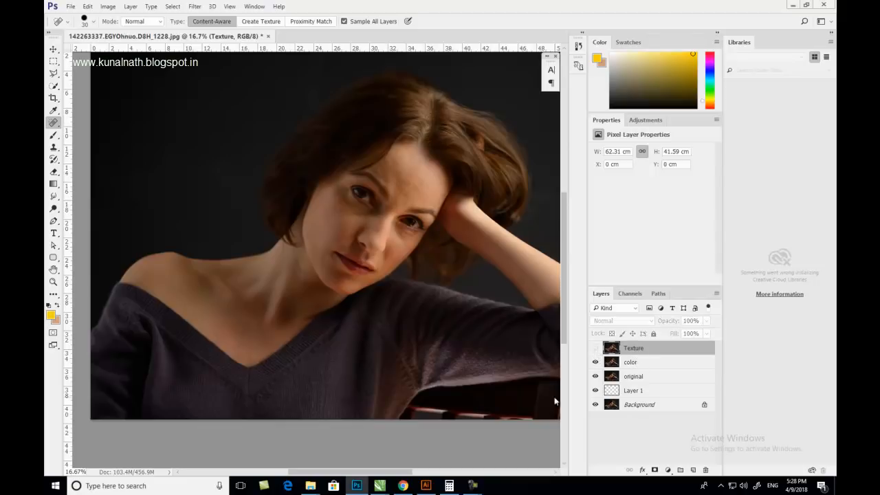
{"action": "left_click", "coordinate": [638, 362]}
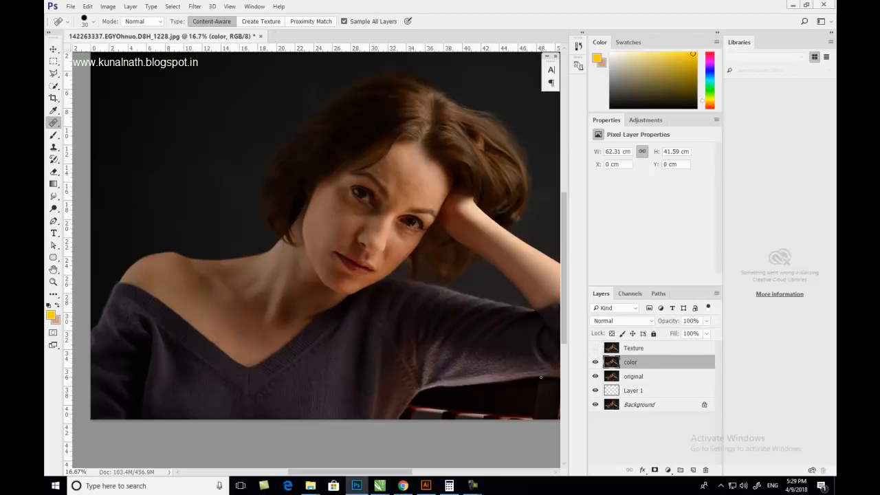
{"action": "key", "text": "ctrl+plus"}
{"action": "key", "text": "ctrl+plus"}
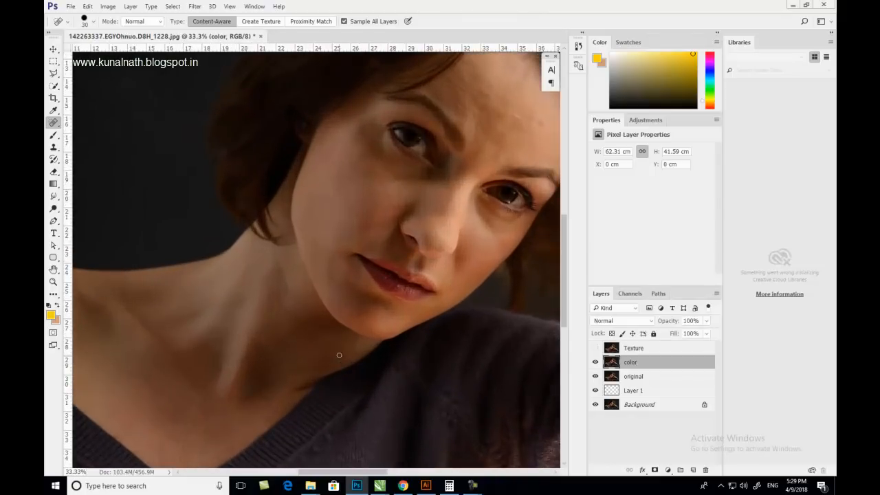
- Apply a Gaussian Blur with a radius of 7.0 pixels to the color layer, judging the skin smoothing on the face
{"action": "left_click_drag", "start_coordinate": [310, 255], "coordinate": [224, 290]}
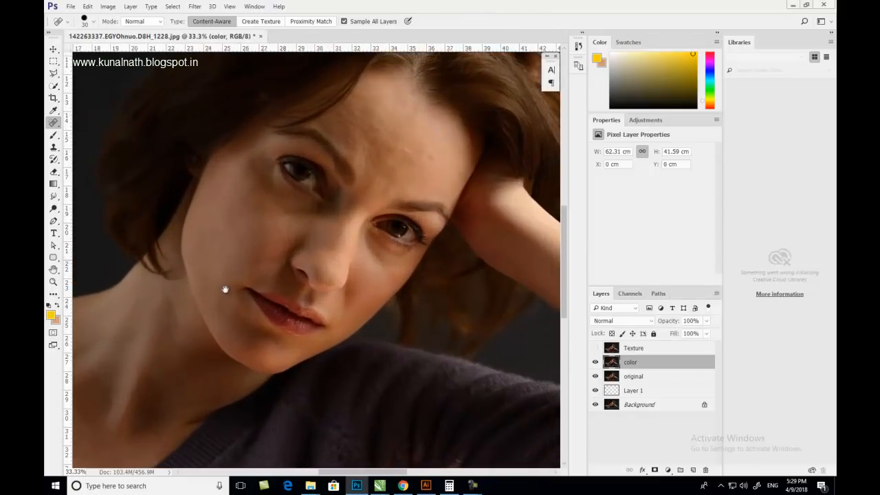
{"action": "left_click", "coordinate": [195, 7]}
{"action": "mouse_move", "coordinate": [227, 111]}
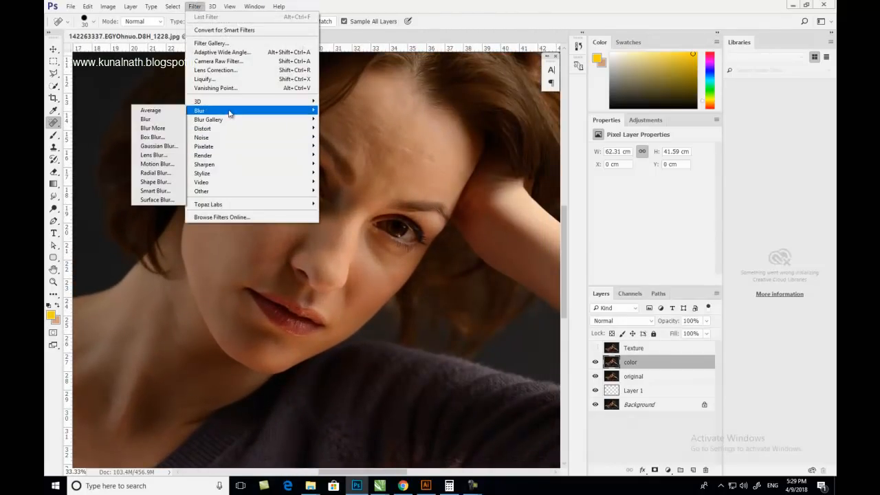
{"action": "left_click", "coordinate": [173, 150]}
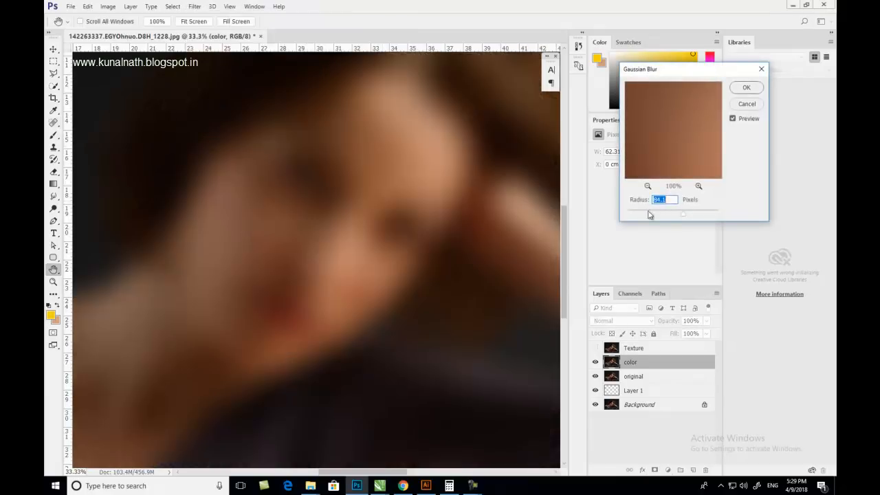
{"action": "left_click_drag", "start_coordinate": [667, 217], "coordinate": [629, 213]}
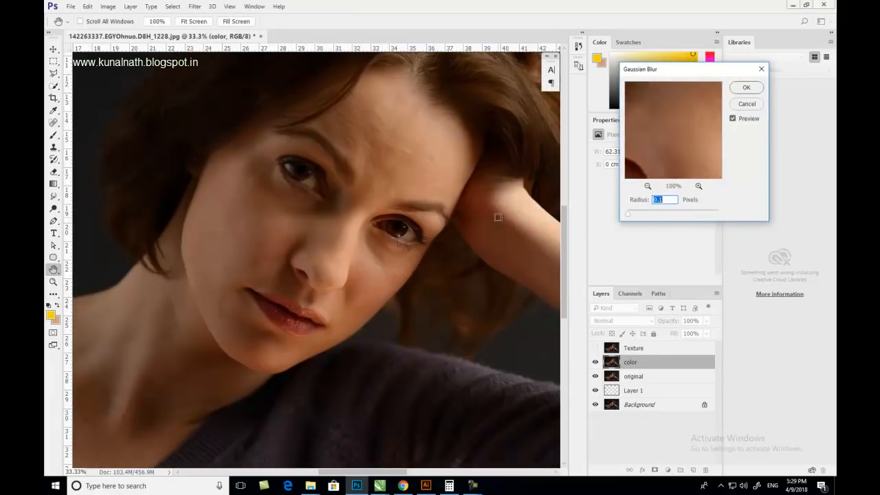
{"action": "left_click_drag", "start_coordinate": [331, 269], "coordinate": [330, 284]}
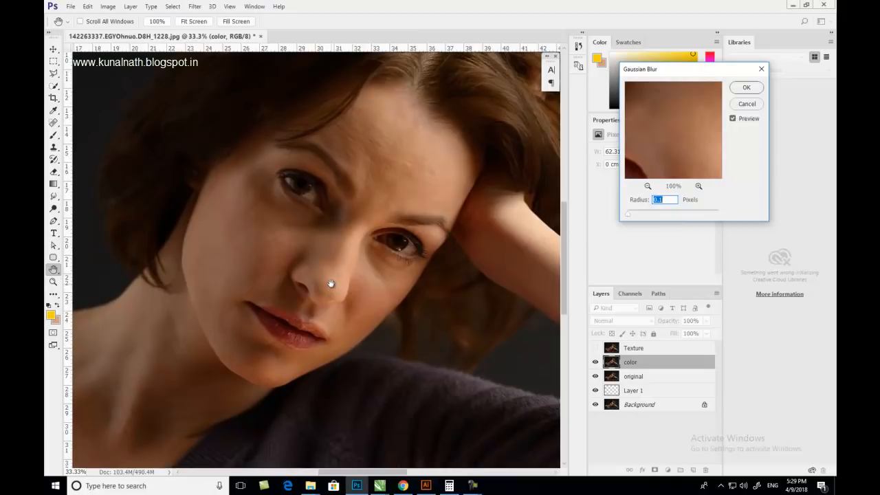
{"action": "scroll", "coordinate": [331, 284], "scroll_direction": "up", "scroll_amount": 3}
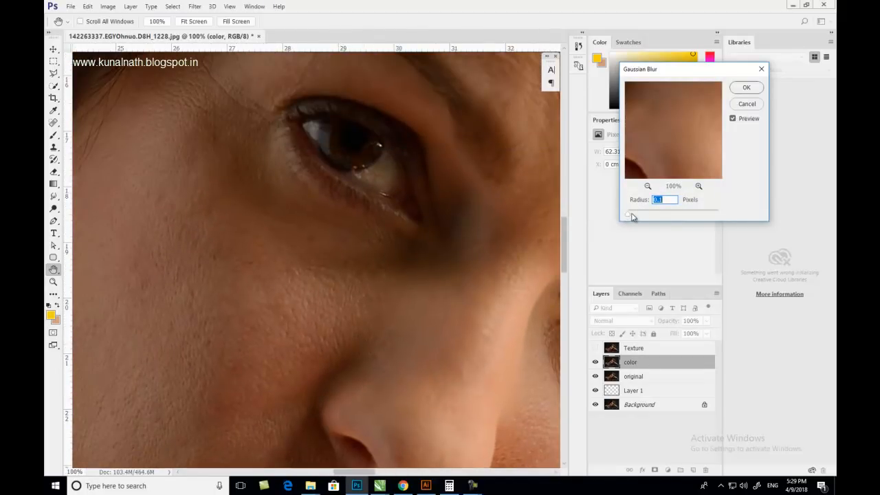
{"action": "left_click_drag", "start_coordinate": [630, 217], "coordinate": [651, 218]}
{"action": "left_click_drag", "start_coordinate": [393, 180], "coordinate": [194, 362]}
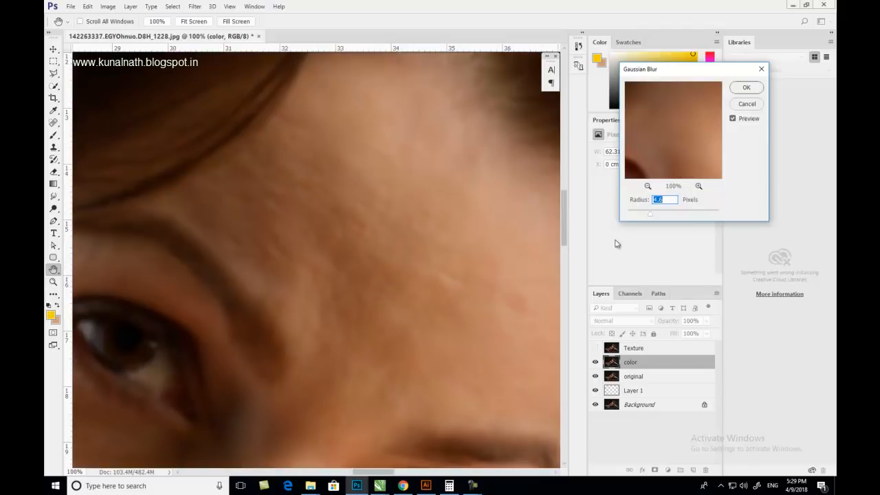
{"action": "mouse_move", "coordinate": [653, 218]}
{"action": "left_mouse_down"}
{"action": "mouse_move", "coordinate": [666, 215]}
{"action": "mouse_move", "coordinate": [658, 217]}
{"action": "left_mouse_up"}
{"action": "mouse_move", "coordinate": [419, 281]}
{"action": "left_mouse_down"}
{"action": "mouse_move", "coordinate": [454, 169]}
{"action": "mouse_move", "coordinate": [426, 247]}
{"action": "mouse_move", "coordinate": [344, 337]}
{"action": "mouse_move", "coordinate": [334, 116]}
{"action": "mouse_move", "coordinate": [342, 287]}
{"action": "left_mouse_up"}
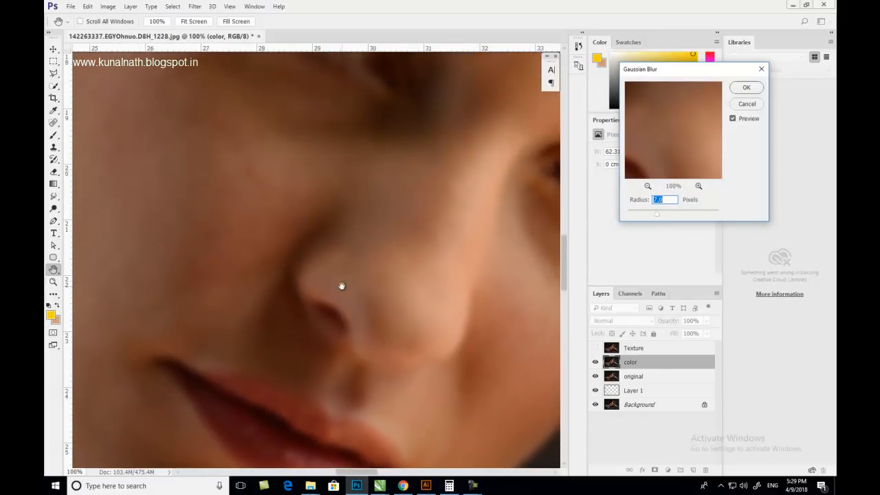
{"action": "left_click", "coordinate": [746, 89]}
{"action": "key", "text": "j"}
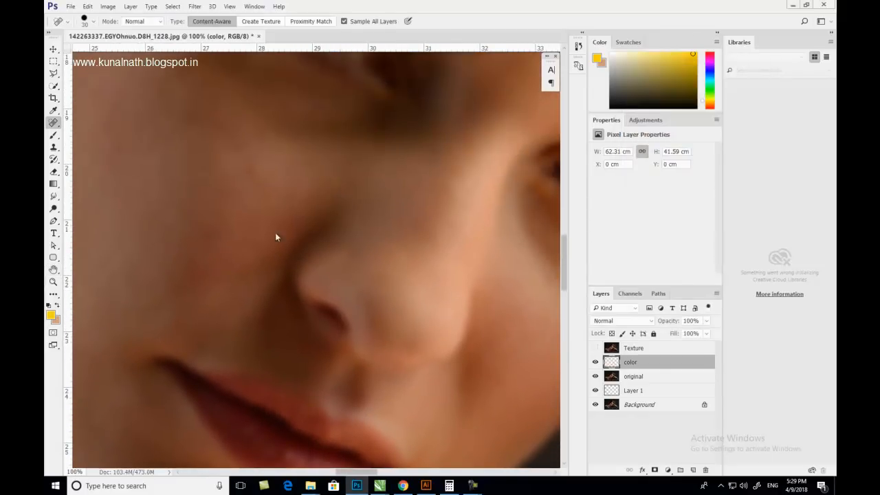
- Make the Texture layer active and turn its visibility back on
{"action": "left_click_drag", "start_coordinate": [382, 213], "coordinate": [378, 273]}
{"action": "key", "text": "ctrl+minus"}
{"action": "key", "text": "ctrl+minus"}
{"action": "key", "text": "ctrl+minus"}
{"action": "key", "text": "ctrl+minus"}
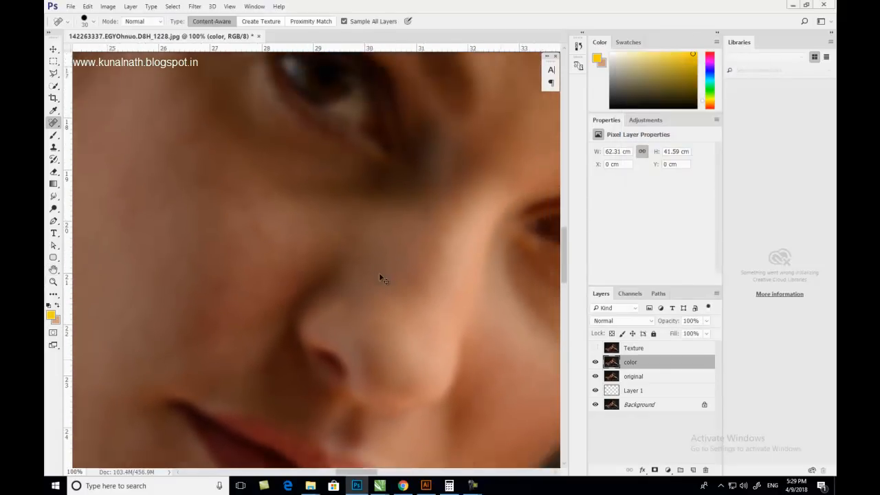
{"action": "key", "text": "ctrl+minus"}
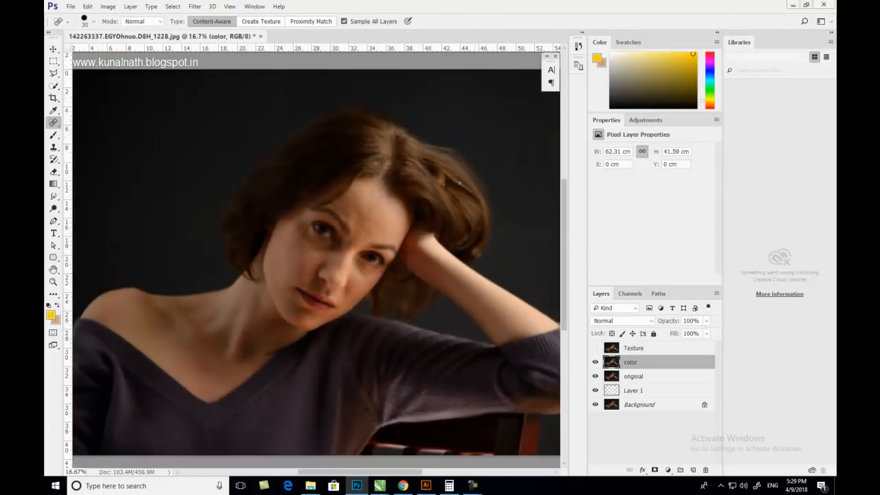
{"action": "left_click", "coordinate": [636, 348]}
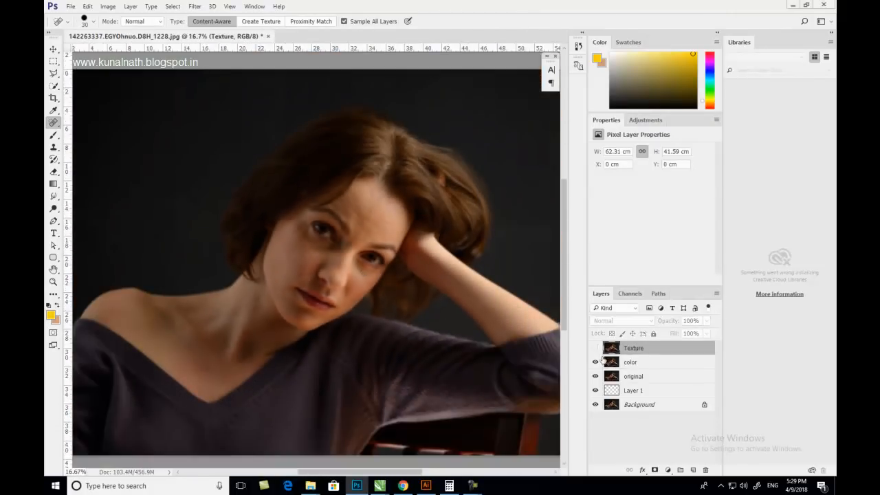
{"action": "left_click", "coordinate": [595, 348]}
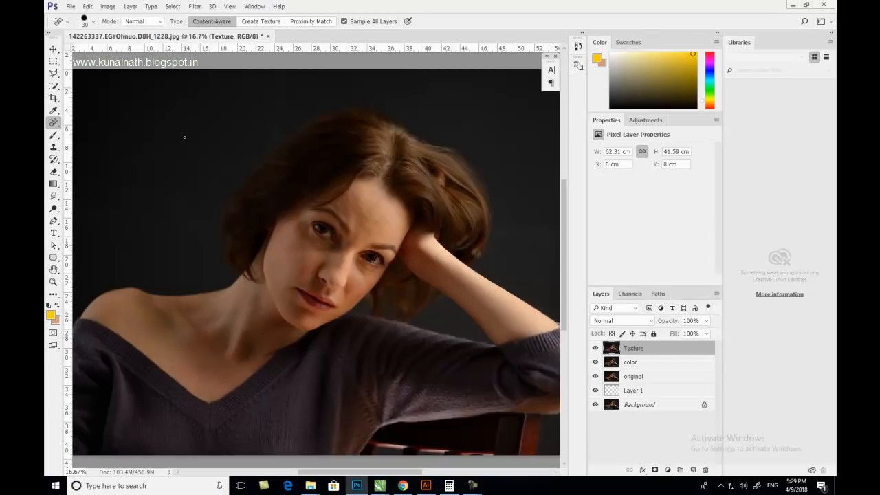
- Set up Apply Image on the Texture layer with color as the source layer and Subtract as the blending mode
{"action": "left_click", "coordinate": [109, 7]}
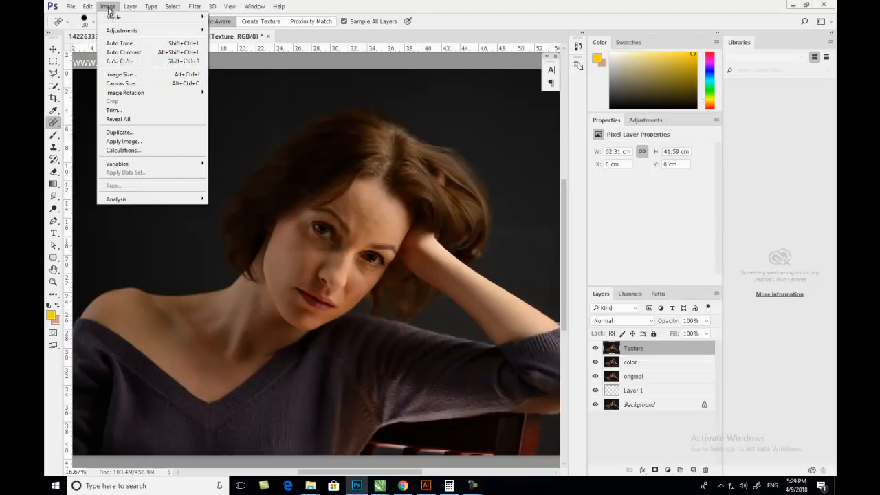
{"action": "left_click", "coordinate": [134, 141]}
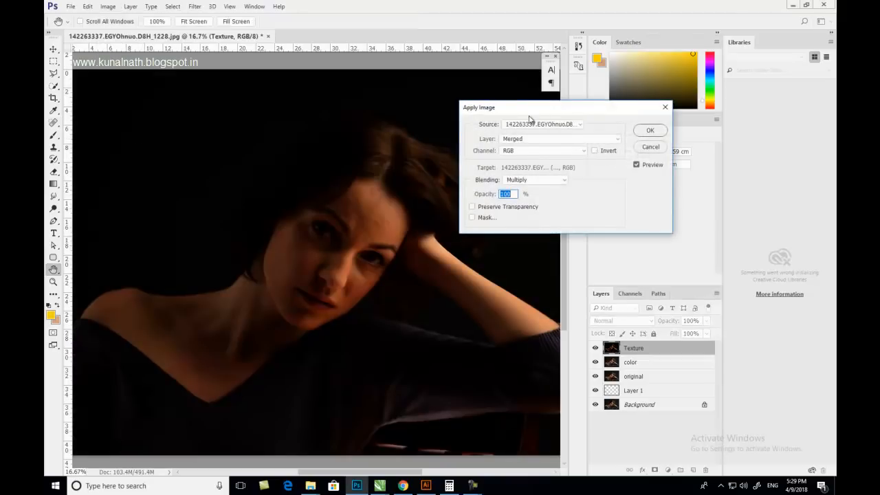
{"action": "left_click_drag", "start_coordinate": [528, 115], "coordinate": [537, 96]}
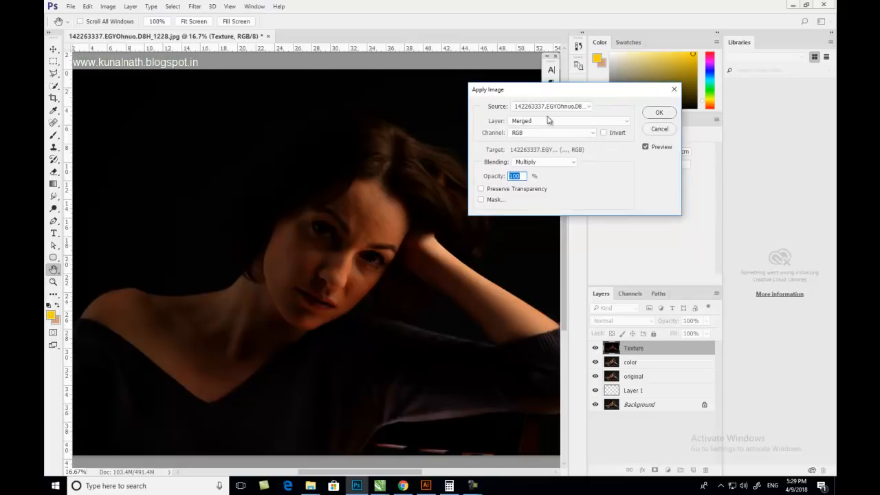
{"action": "left_click", "coordinate": [589, 135]}
{"action": "left_click", "coordinate": [588, 135]}
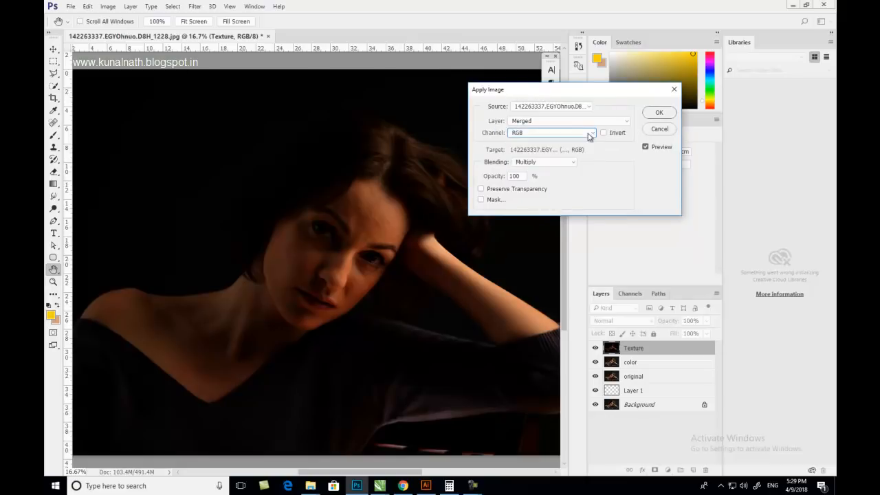
{"action": "left_click", "coordinate": [551, 123]}
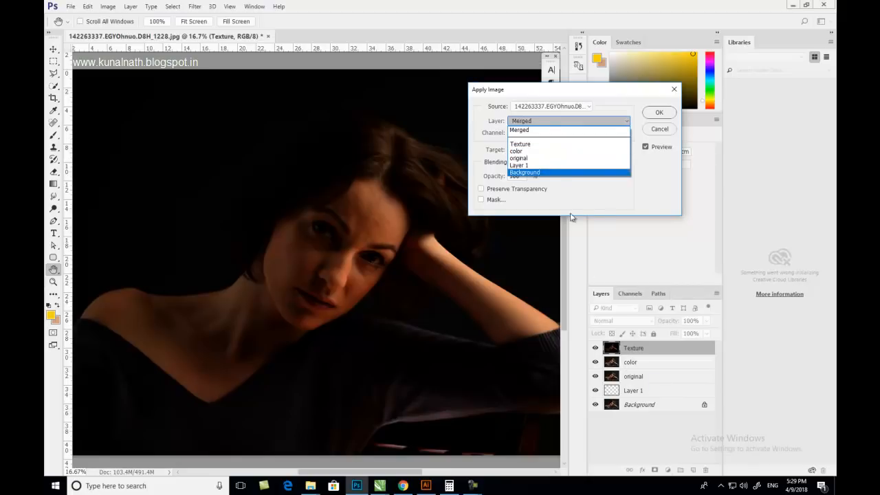
{"action": "left_click", "coordinate": [529, 151]}
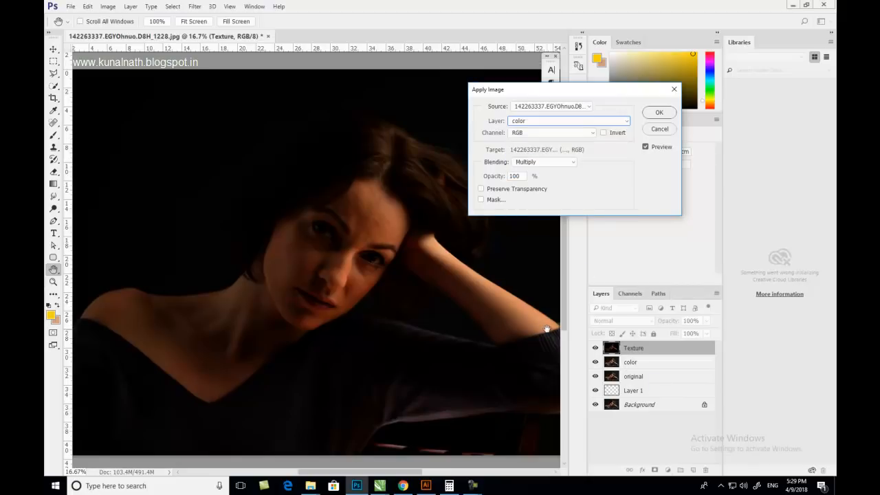
{"action": "left_click", "coordinate": [571, 163]}
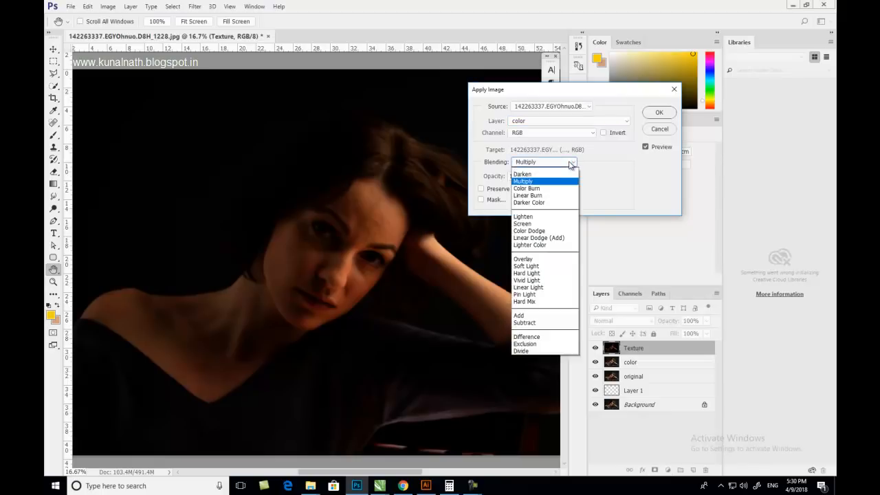
{"action": "left_click", "coordinate": [553, 333]}
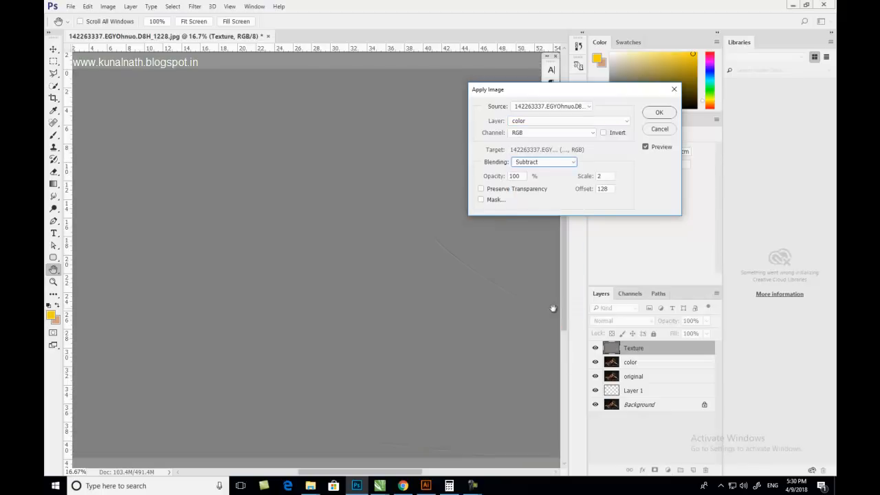
- Try a scale of 1 for the Subtract blending and check the facial texture up close
{"action": "double_click", "coordinate": [612, 188]}
{"action": "double_click", "coordinate": [605, 176]}
{"action": "key", "text": "ctrl+plus"}
{"action": "key", "text": "ctrl+plus"}
{"action": "key", "text": "ctrl+plus"}
{"action": "key", "text": "ctrl+plus"}
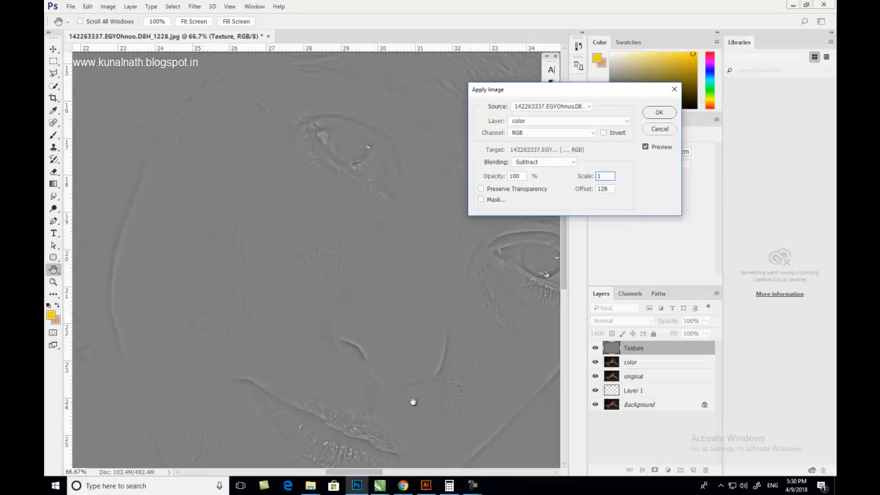
- Set the Subtract scale back to 2, keep the offset at 128 and apply the image to the Texture layer
{"action": "left_click_drag", "start_coordinate": [603, 177], "coordinate": [578, 176]}
{"action": "key", "text": "Tab"}
{"action": "double_click", "coordinate": [608, 175]}
{"action": "left_click", "coordinate": [609, 187]}
{"action": "left_click", "coordinate": [659, 114]}
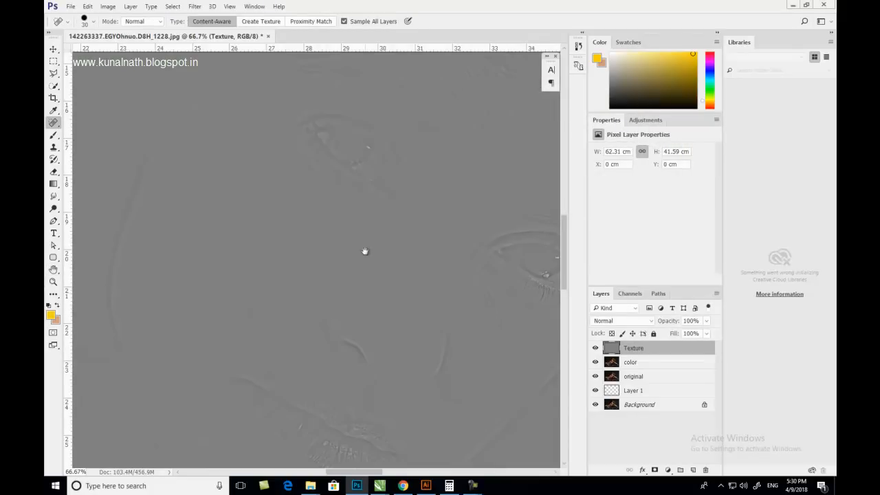
- Set the Texture layer's blending mode to Linear Light
{"action": "left_click_drag", "start_coordinate": [365, 251], "coordinate": [365, 278]}
{"action": "scroll", "coordinate": [363, 277], "scroll_direction": "down", "scroll_amount": 4}
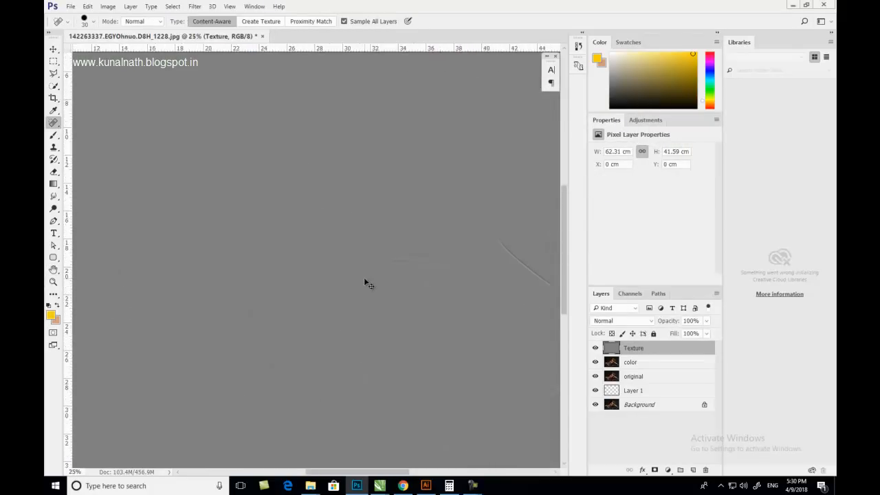
{"action": "left_click", "coordinate": [629, 320]}
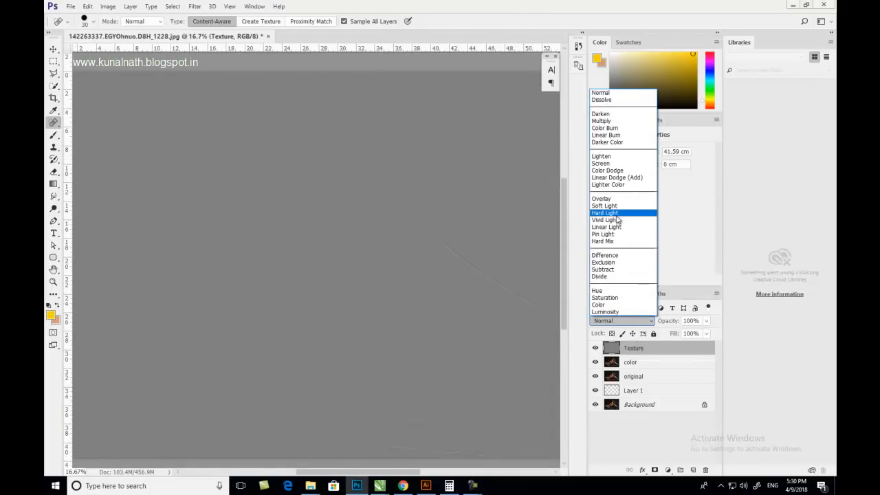
{"action": "left_click", "coordinate": [606, 227]}
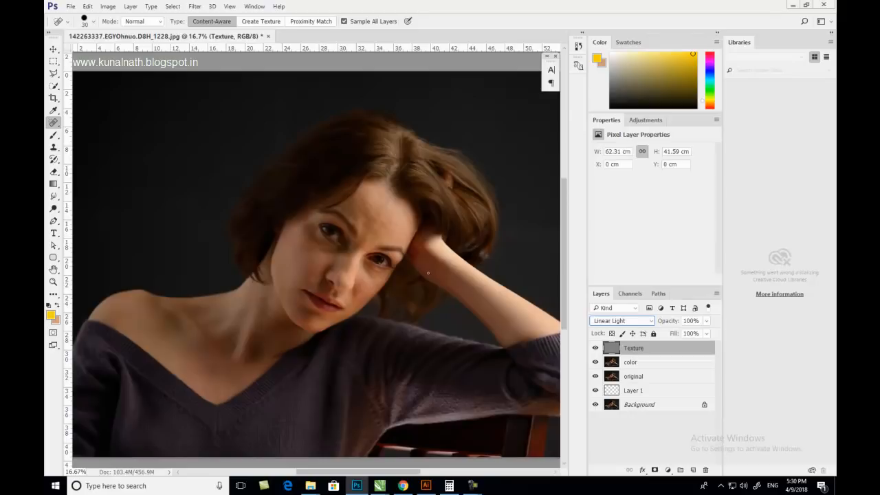
- Compare the face with the Texture layer hidden and shown
{"action": "key", "text": "ctrl+plus"}
{"action": "key", "text": "ctrl+plus"}
{"action": "key", "text": "ctrl+plus"}
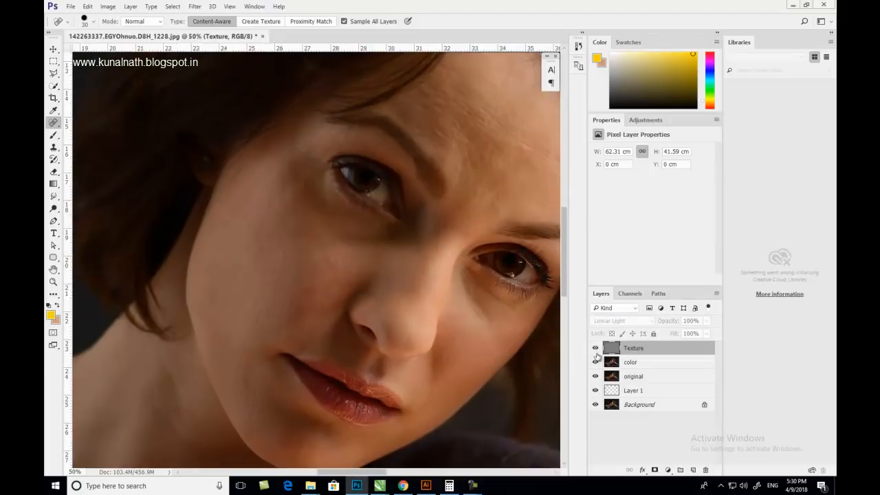
{"action": "left_click", "coordinate": [595, 348]}
{"action": "left_click", "coordinate": [596, 348]}
{"action": "left_click", "coordinate": [595, 347]}
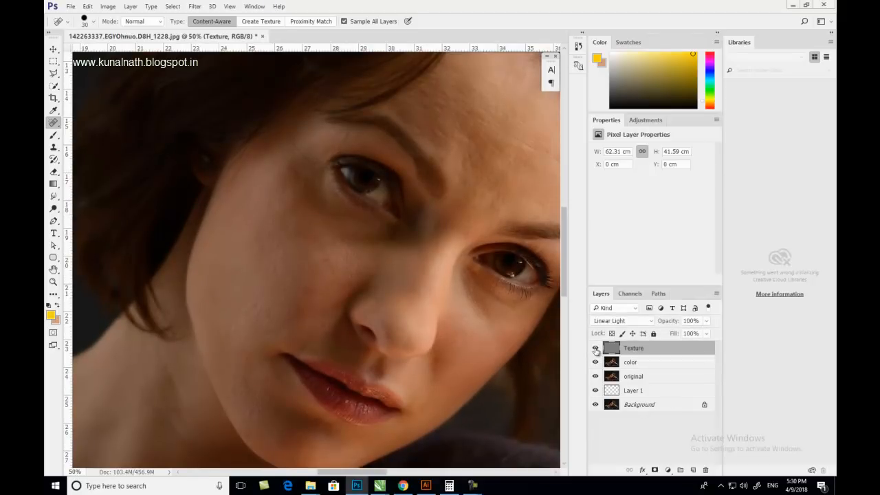
{"action": "left_click", "coordinate": [595, 348]}
- Choose the Mixer Brush for work on the color layer and hide the Texture layer
{"action": "left_click", "coordinate": [636, 363]}
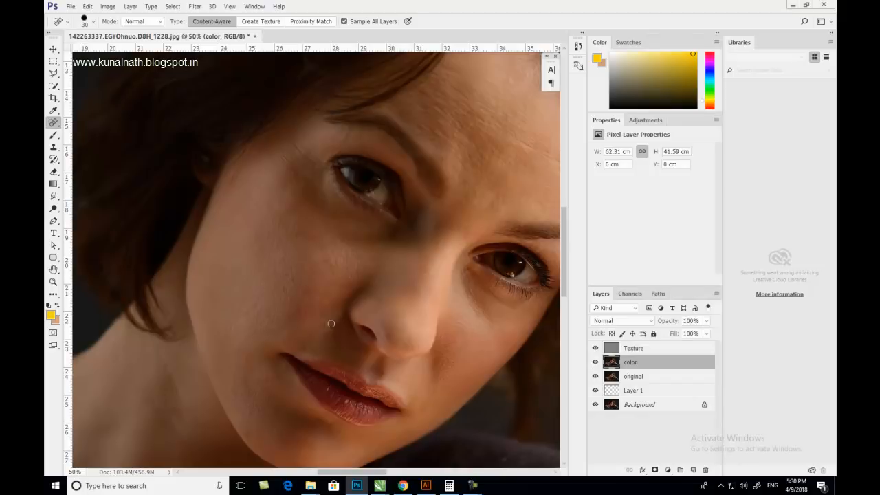
{"action": "left_click_drag", "start_coordinate": [458, 202], "coordinate": [358, 289]}
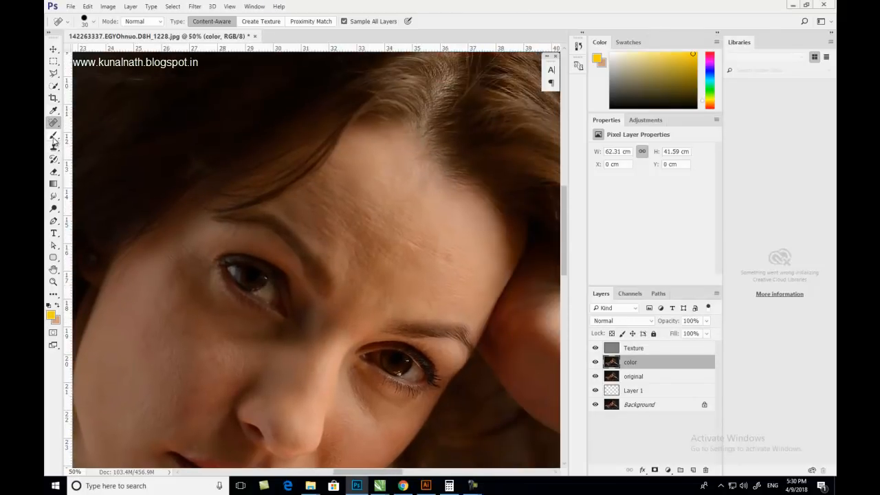
{"action": "mouse_move", "coordinate": [54, 140]}
{"action": "left_mouse_down"}
{"action": "mouse_move", "coordinate": [77, 135]}
{"action": "mouse_move", "coordinate": [114, 163]}
{"action": "left_mouse_up"}
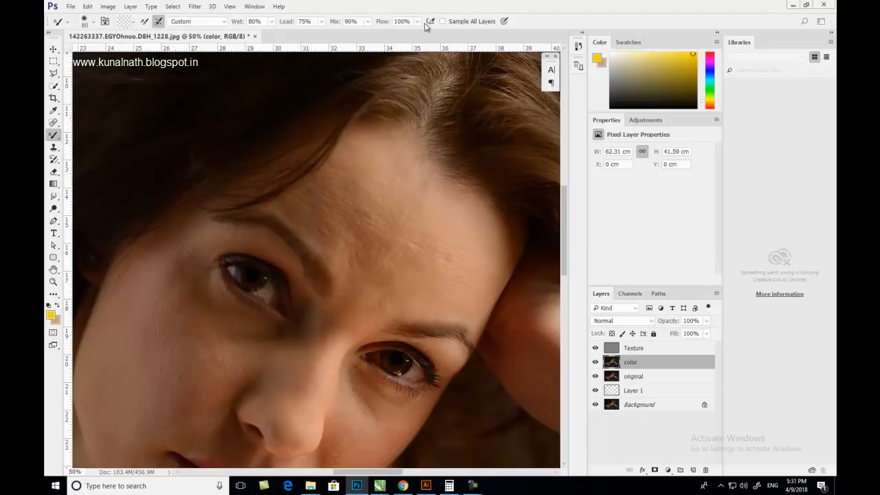
{"action": "left_click", "coordinate": [595, 349]}
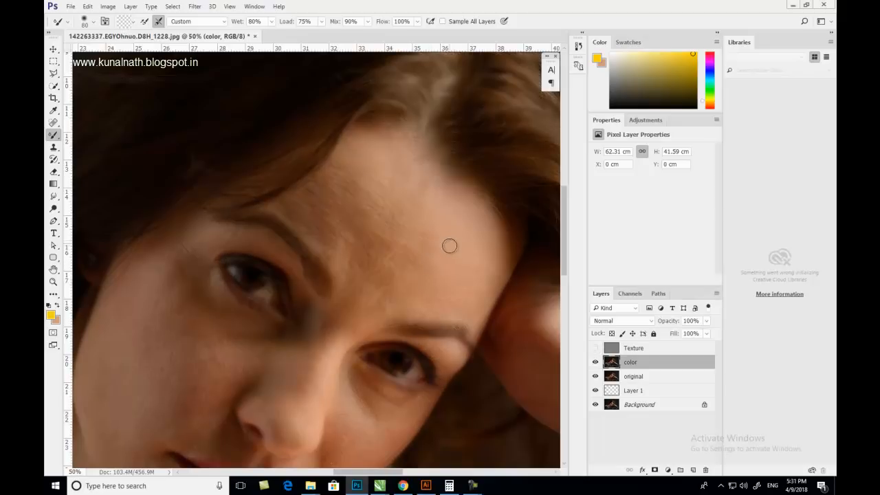
- Blend the forehead skin on the color layer with the Mixer Brush at sizes from 150 to 200
{"action": "key", "text": "bracketright"}
{"action": "key", "text": "bracketright"}
{"action": "key", "text": "bracketright"}
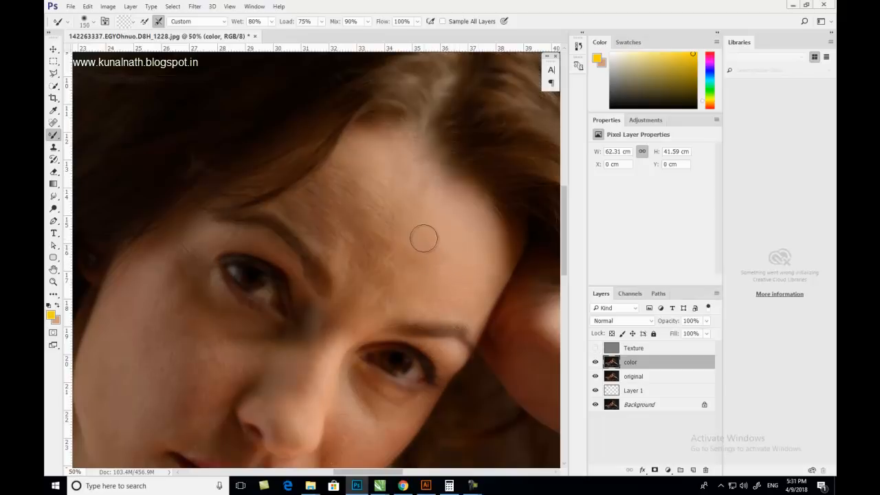
{"action": "key", "text": "bracketleft"}
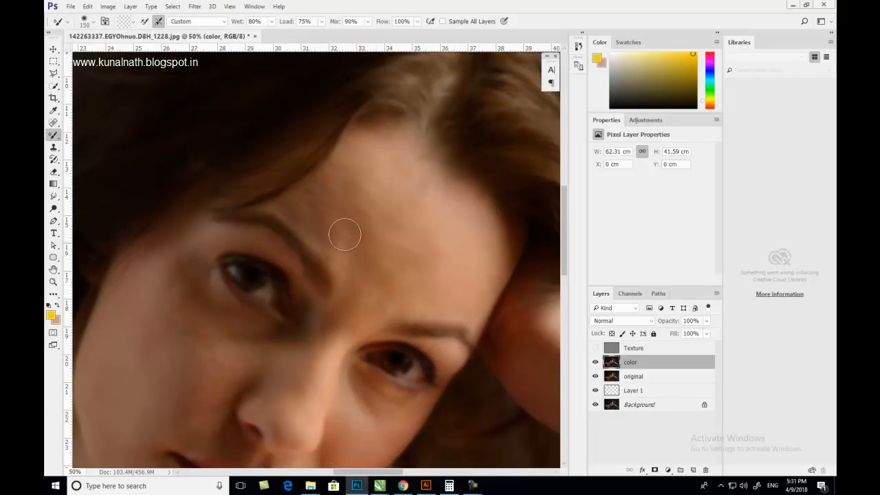
{"action": "key", "text": "bracketright"}
{"action": "key", "text": "bracketright"}
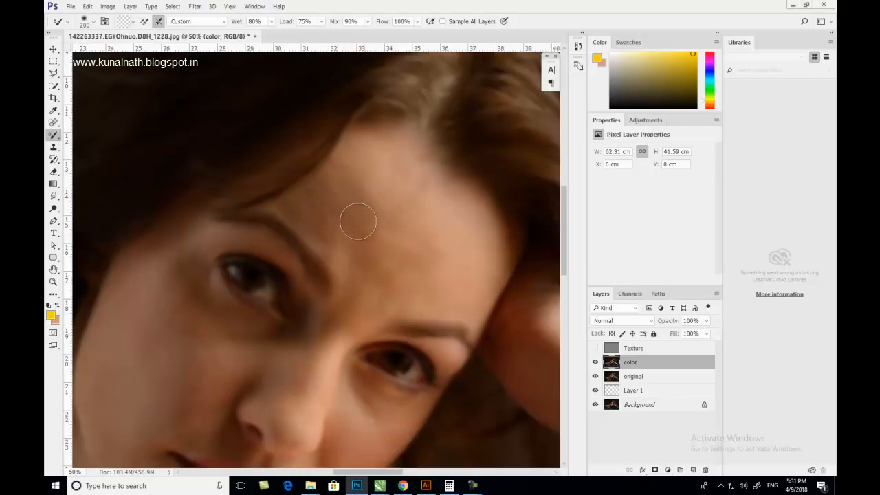
{"action": "key", "text": "bracketleft"}
{"action": "key", "text": "bracketright"}
- Switch to the regular Brush tool with 40% opacity and 20% flow
{"action": "right_click", "coordinate": [59, 137]}
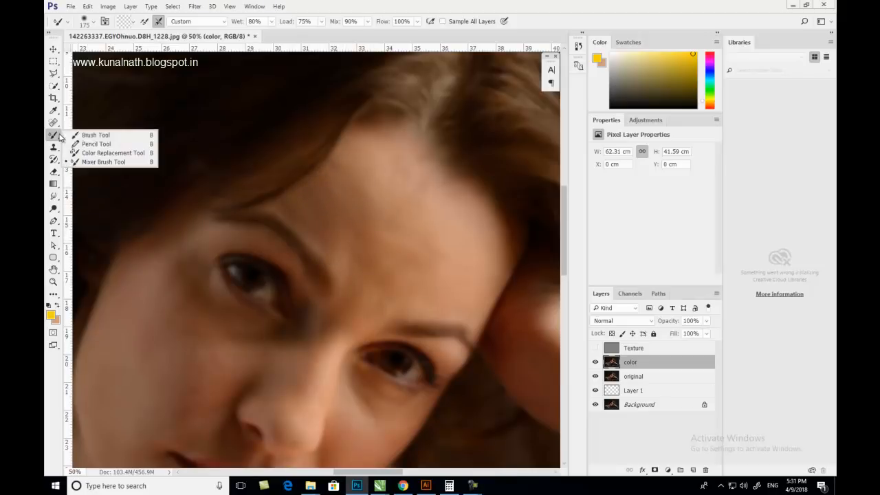
{"action": "left_click", "coordinate": [95, 135]}
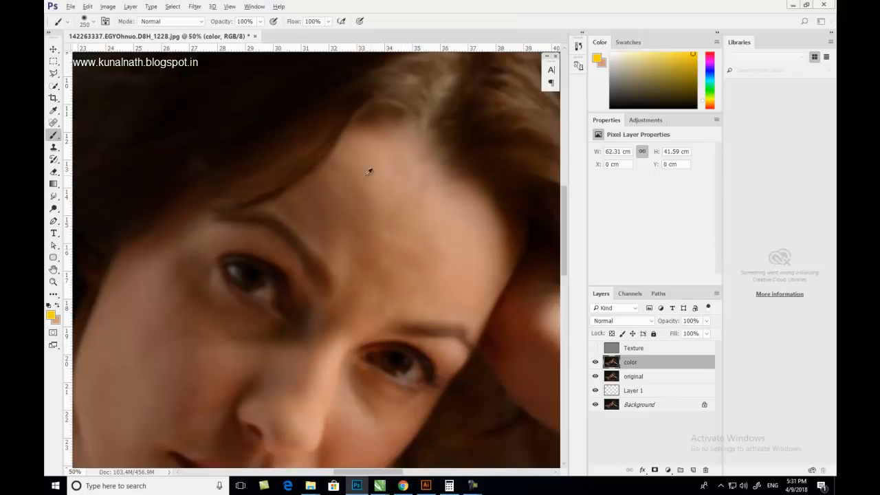
{"action": "left_click", "coordinate": [254, 21]}
{"action": "left_click", "coordinate": [319, 21]}
- Even out the forehead on the color layer by painting with skin tones sampled from nearby areas
{"action": "left_click", "coordinate": [355, 212], "text": "alt"}
{"action": "left_click", "coordinate": [339, 162], "text": "alt"}
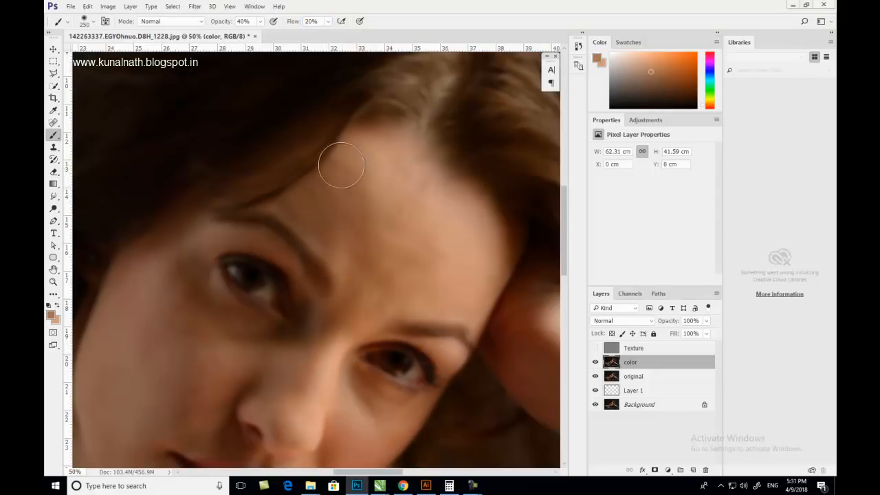
{"action": "left_click", "coordinate": [346, 211], "text": "alt"}
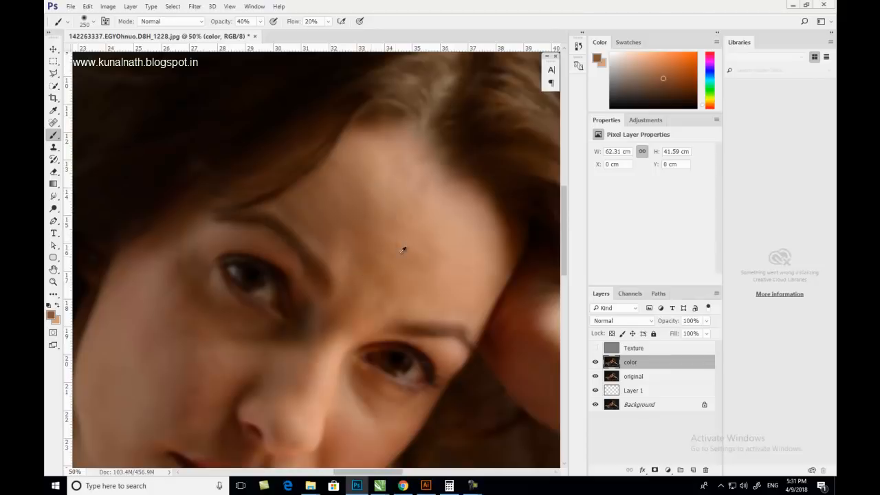
{"action": "left_click", "coordinate": [403, 248], "text": "alt"}
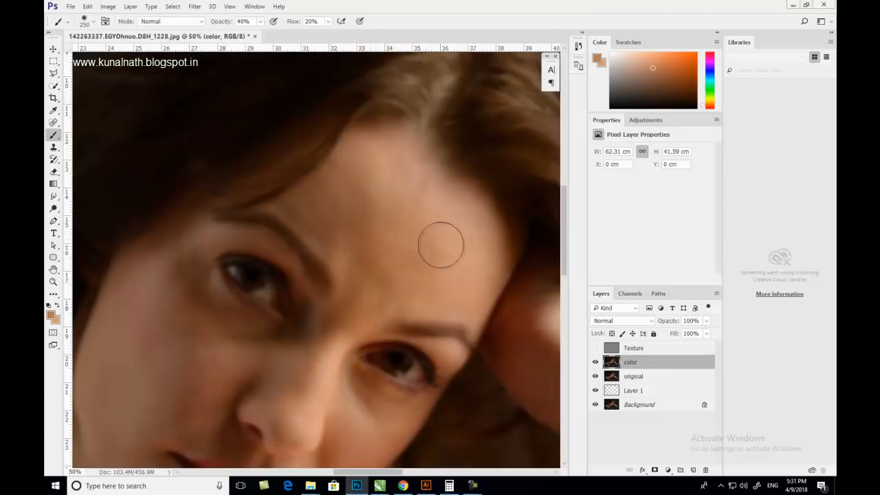
{"action": "left_click", "coordinate": [373, 281], "text": "alt"}
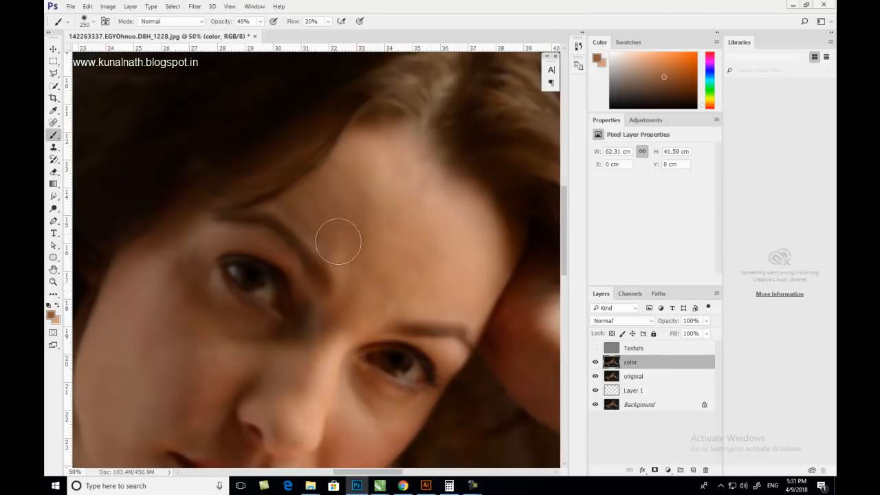
{"action": "left_click", "coordinate": [369, 275], "text": "alt"}
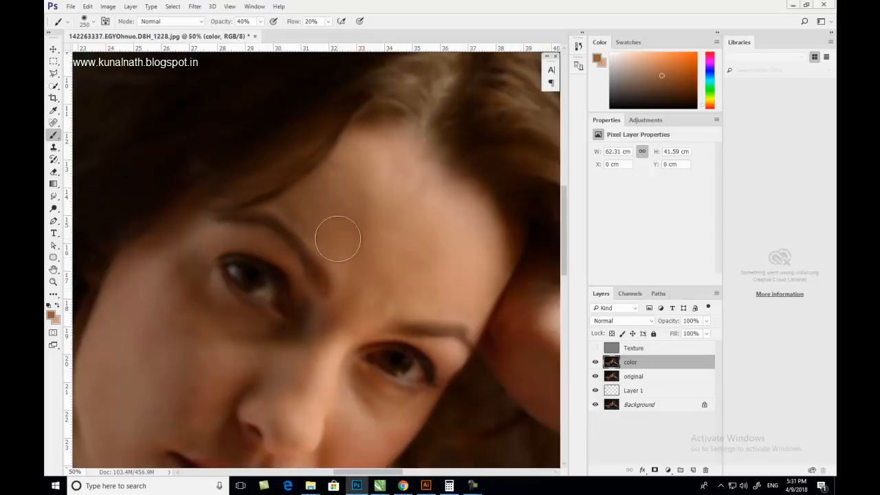
- Paint sampled skin tones over the temple and upper cheek beside the shadowed eye
{"action": "left_click", "coordinate": [261, 236], "text": "alt"}
{"action": "left_click", "coordinate": [165, 221], "text": "alt"}
{"action": "left_click", "coordinate": [148, 290], "text": "alt"}
{"action": "left_click_drag", "start_coordinate": [143, 375], "coordinate": [210, 238]}
{"action": "left_click", "coordinate": [224, 178], "text": "alt"}
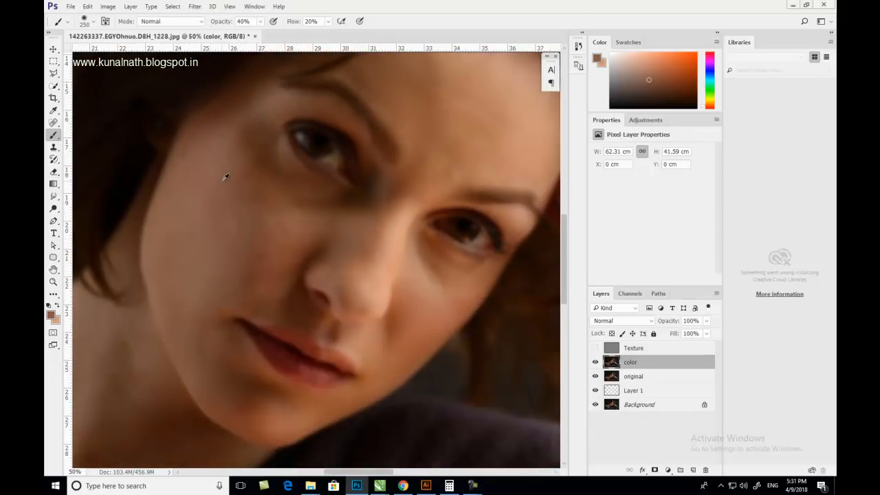
- Even out the middle of the shadowed cheek with repeatedly sampled skin tones
{"action": "left_click", "coordinate": [213, 237], "text": "alt"}
{"action": "left_click", "coordinate": [225, 245], "text": "alt"}
{"action": "left_click", "coordinate": [250, 237], "text": "alt"}
{"action": "left_click", "coordinate": [269, 242], "text": "alt"}
{"action": "left_click", "coordinate": [264, 255], "text": "alt"}
{"action": "left_click", "coordinate": [269, 205], "text": "alt"}
- Reduce the brush to 125 and blend the skin under the shadowed eye and beside the nose with sampled tones
{"action": "key", "text": "bracketleft"}
{"action": "key", "text": "bracketleft"}
{"action": "left_click", "coordinate": [330, 211], "text": "alt"}
{"action": "left_click", "coordinate": [303, 229], "text": "alt"}
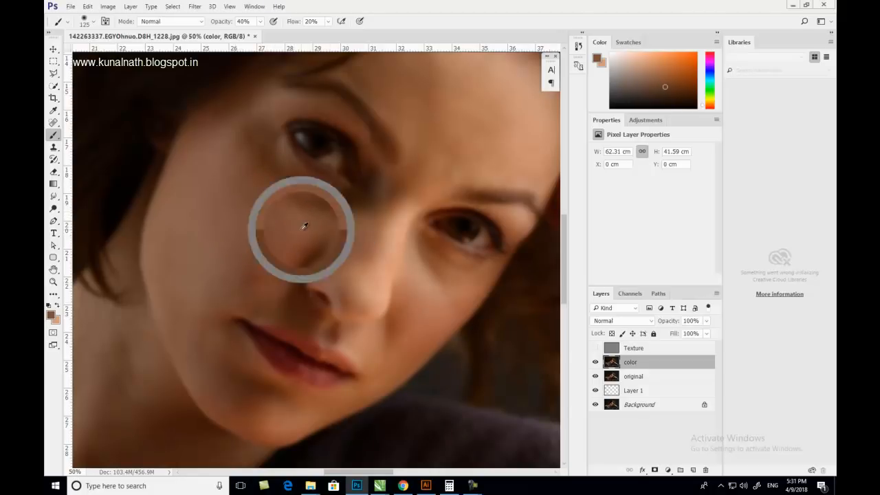
{"action": "left_click", "coordinate": [260, 251], "text": "alt"}
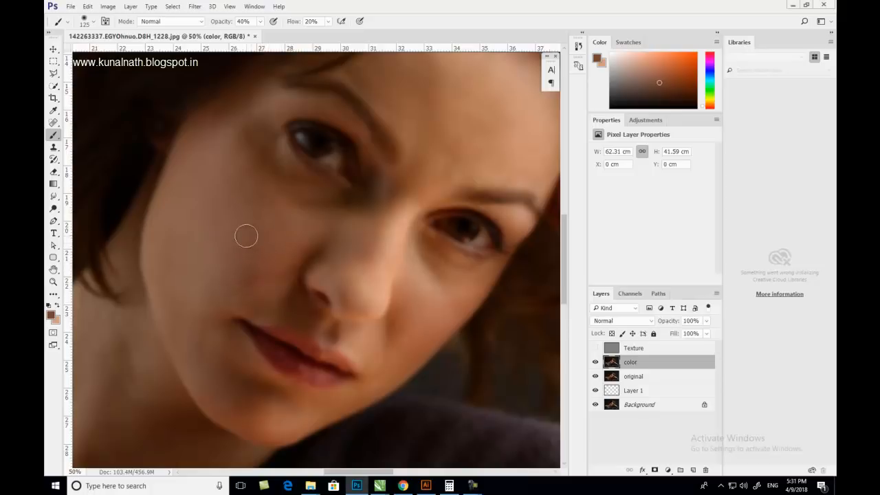
{"action": "left_click", "coordinate": [246, 239], "text": "alt"}
- Enlarge the brush to 175 and smooth the outer cheek, jawline and chin with sampled skin tones
{"action": "key", "text": "bracketright"}
{"action": "key", "text": "bracketright"}
{"action": "mouse_move", "coordinate": [207, 279]}
{"action": "left_mouse_down"}
{"action": "mouse_move", "coordinate": [212, 258]}
{"action": "mouse_move", "coordinate": [193, 292]}
{"action": "left_mouse_up"}
{"action": "left_click", "coordinate": [186, 360], "text": "alt"}
{"action": "left_click", "coordinate": [199, 373], "text": "alt"}
{"action": "left_click", "coordinate": [278, 416], "text": "alt"}
- Paint sampled skin tones over the brightly lit cheek and the nose bridge
{"action": "left_click", "coordinate": [460, 296], "text": "alt"}
{"action": "left_click", "coordinate": [387, 234], "text": "alt"}
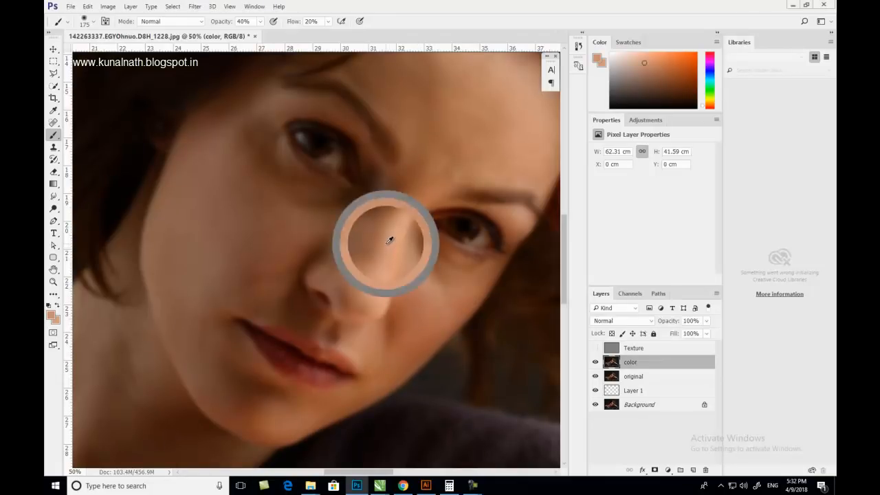
{"action": "left_click_drag", "start_coordinate": [344, 248], "coordinate": [330, 333]}
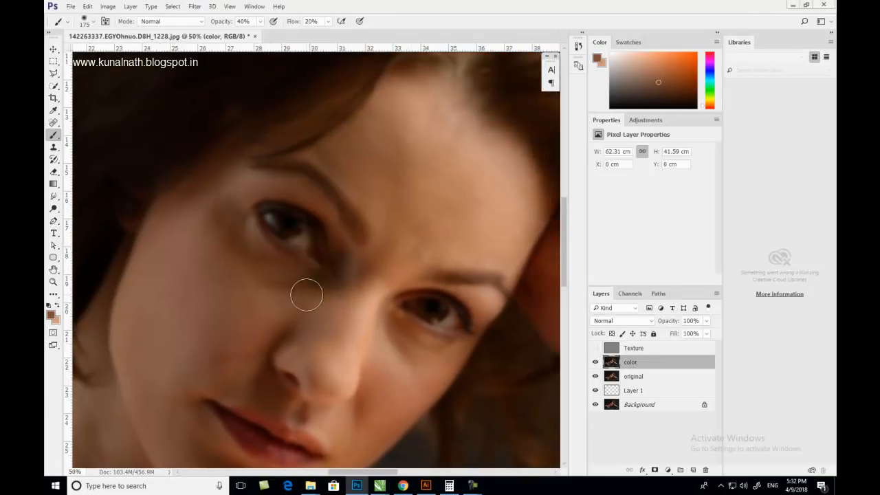
- Blend the outer eye corner and upper eyelid with sampled tones, using a brush size of 100 for the lid, and check against the Texture layer
{"action": "left_click", "coordinate": [236, 232], "text": "alt"}
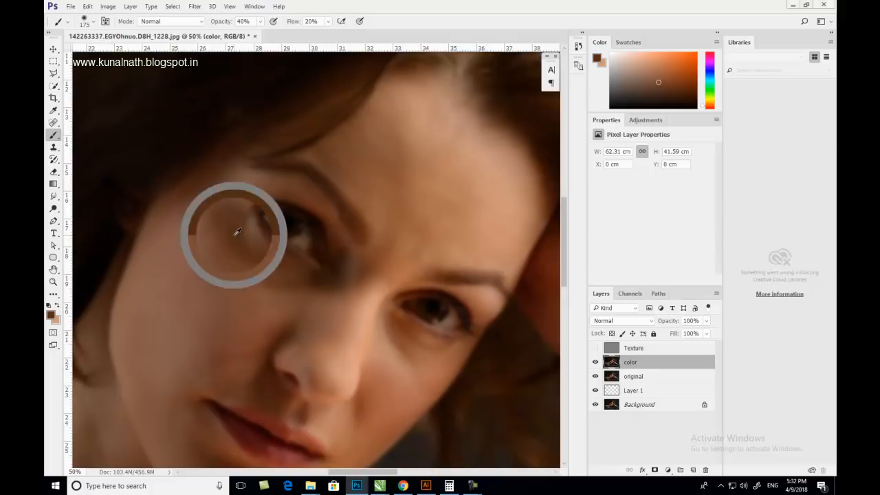
{"action": "left_click", "coordinate": [292, 183], "text": "alt"}
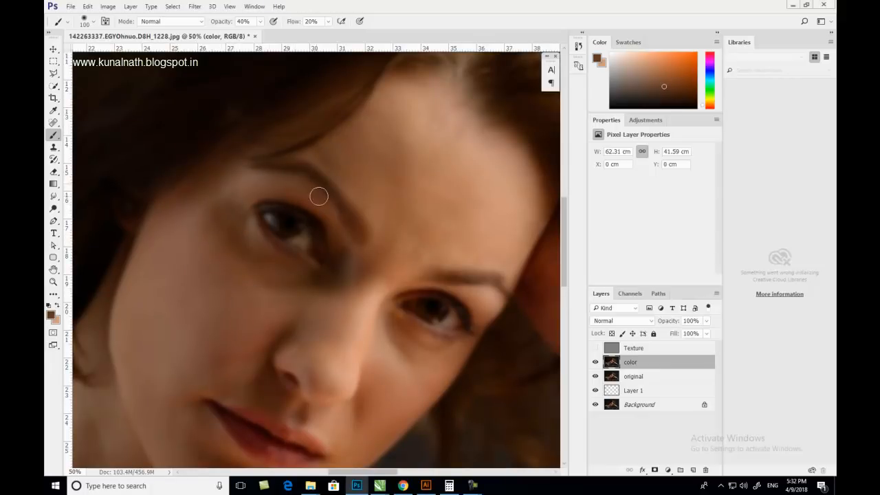
{"action": "left_click", "coordinate": [275, 182], "text": "alt"}
{"action": "left_click", "coordinate": [595, 348]}
- Even out the lower forehead between the eyebrows with a size 150 brush, and check the result with the Texture layer shown
{"action": "left_click", "coordinate": [443, 217], "text": "alt"}
{"action": "key", "text": "bracketright"}
{"action": "left_click", "coordinate": [430, 231], "text": "alt"}
{"action": "left_click", "coordinate": [429, 244], "text": "alt"}
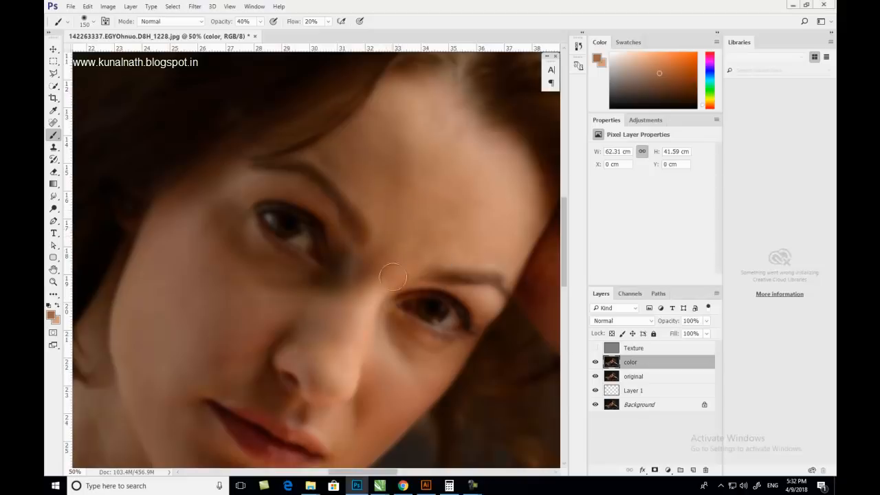
{"action": "left_click", "coordinate": [595, 348]}
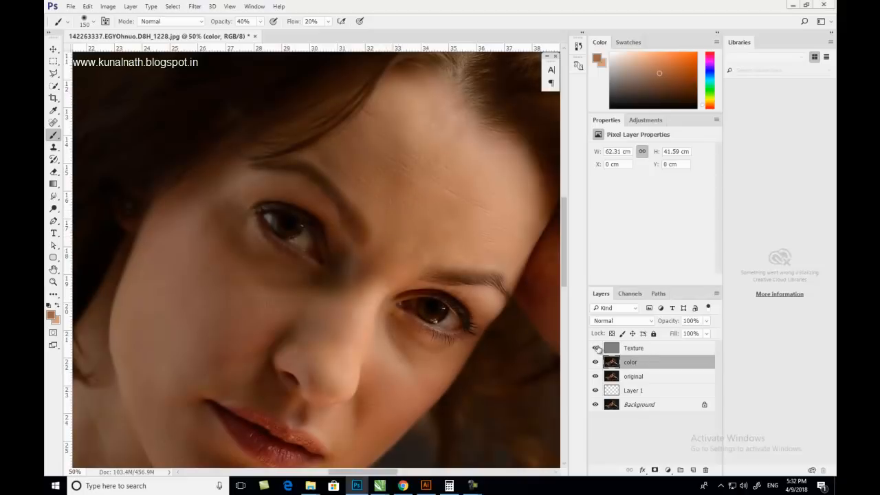
{"action": "left_click", "coordinate": [596, 348]}
- Smooth the dark patches in the middle of the forehead with nearby sampled skin tones
{"action": "left_click", "coordinate": [411, 182], "text": "alt"}
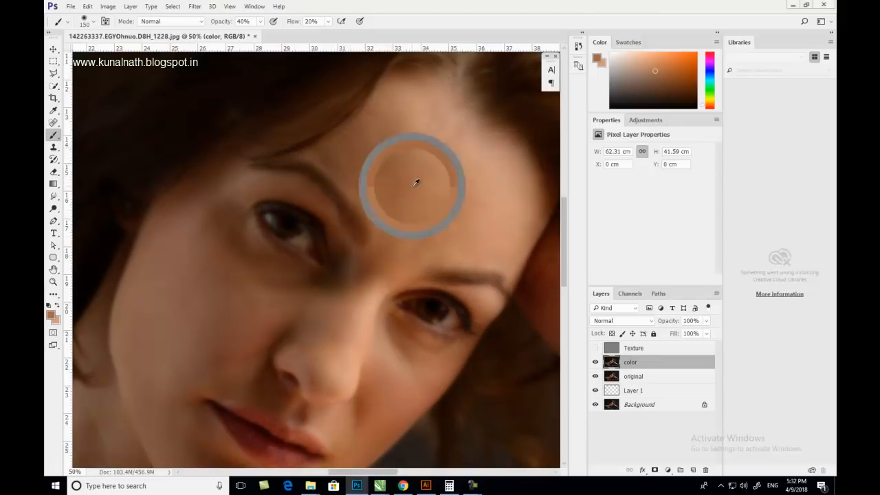
{"action": "left_click", "coordinate": [398, 185], "text": "alt"}
{"action": "left_click", "coordinate": [408, 172], "text": "alt"}
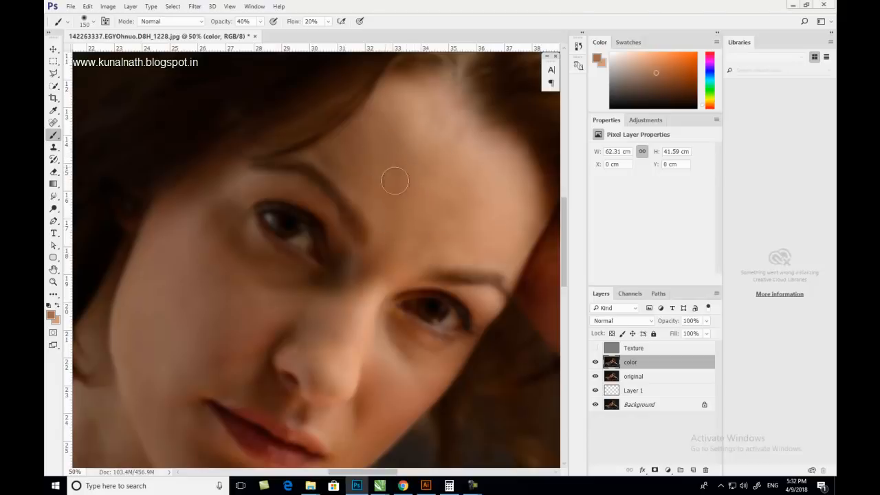
{"action": "left_click", "coordinate": [409, 168], "text": "alt"}
{"action": "left_click", "coordinate": [370, 169], "text": "alt"}
{"action": "left_click", "coordinate": [359, 166], "text": "alt"}
- Blend the upper forehead along the hairline with sampled skin tones
{"action": "left_click_drag", "start_coordinate": [369, 185], "coordinate": [351, 207]}
{"action": "left_click", "coordinate": [356, 168], "text": "alt"}
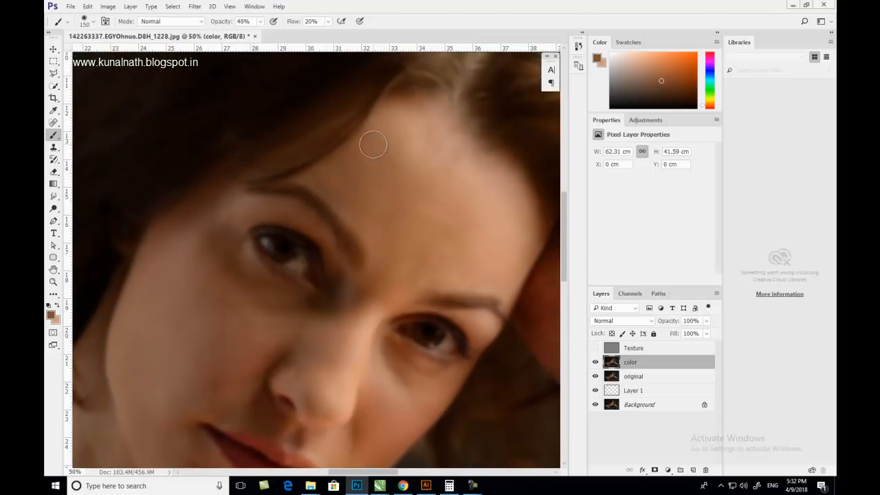
{"action": "left_click", "coordinate": [341, 155], "text": "alt"}
{"action": "left_click", "coordinate": [434, 183], "text": "alt"}
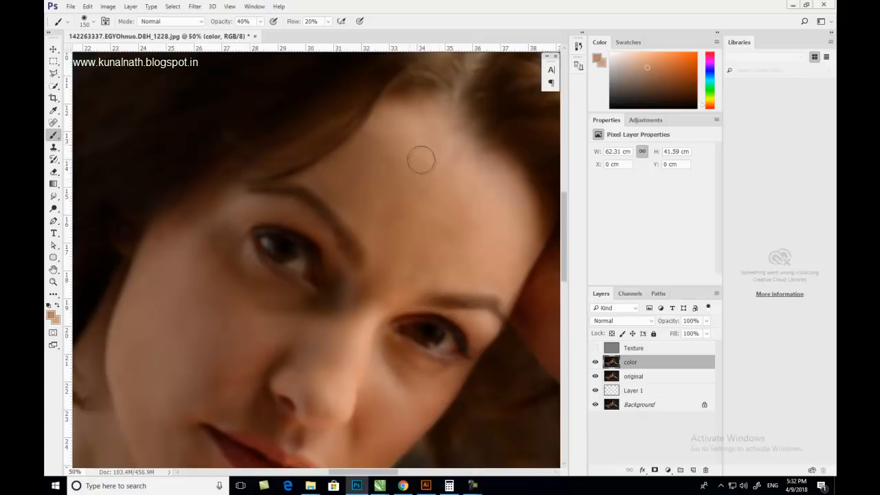
{"action": "left_click", "coordinate": [462, 182], "text": "alt"}
- Blend the lit cheek beside the mouth and the neck below the jaw with sampled skin tones
{"action": "left_click_drag", "start_coordinate": [408, 264], "coordinate": [459, 199]}
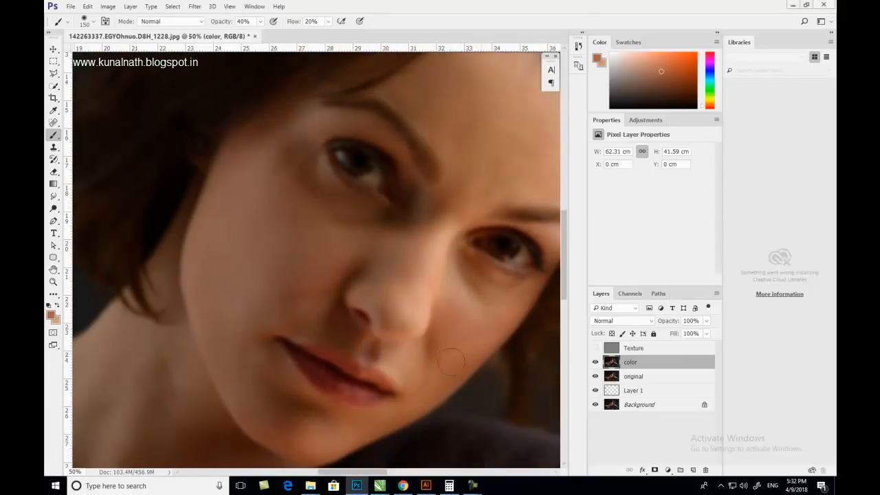
{"action": "left_click_drag", "start_coordinate": [450, 361], "coordinate": [491, 279]}
{"action": "left_click", "coordinate": [212, 273], "text": "alt"}
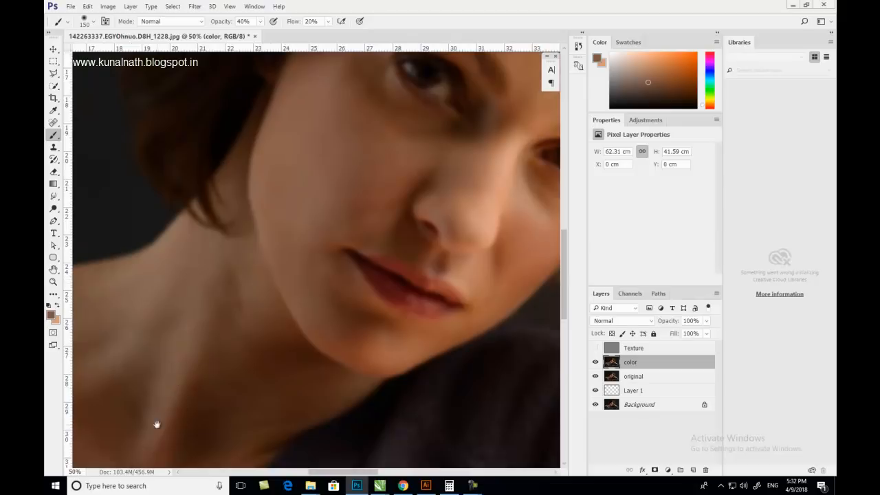
{"action": "left_click_drag", "start_coordinate": [215, 310], "coordinate": [346, 301]}
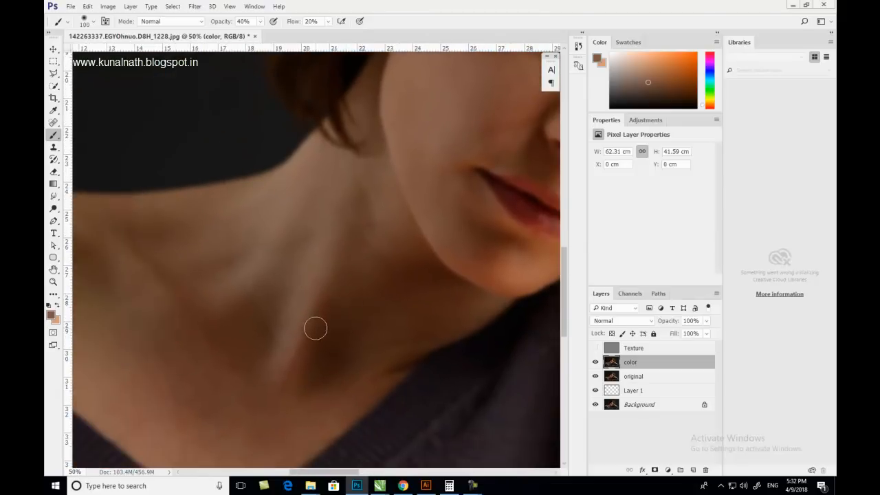
- Enlarge the brush to 250 and paint sampled skin tone over the chest below the neck
{"action": "key", "text": "bracketright"}
{"action": "key", "text": "bracketright"}
{"action": "key", "text": "bracketright"}
{"action": "left_click", "coordinate": [117, 379], "text": "alt"}
{"action": "key", "text": "bracketright"}
{"action": "key", "text": "bracketright"}
{"action": "mouse_move", "coordinate": [188, 419]}
{"action": "left_mouse_down"}
{"action": "mouse_move", "coordinate": [337, 290]}
{"action": "mouse_move", "coordinate": [346, 249]}
{"action": "left_mouse_up"}
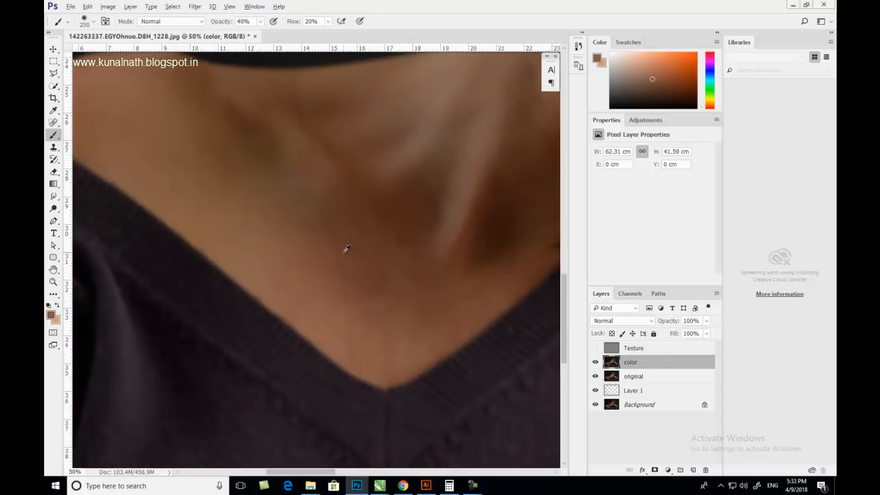
- Even out the chest skin along the sloping sweater edge with sampled tones
{"action": "left_click", "coordinate": [359, 277], "text": "alt"}
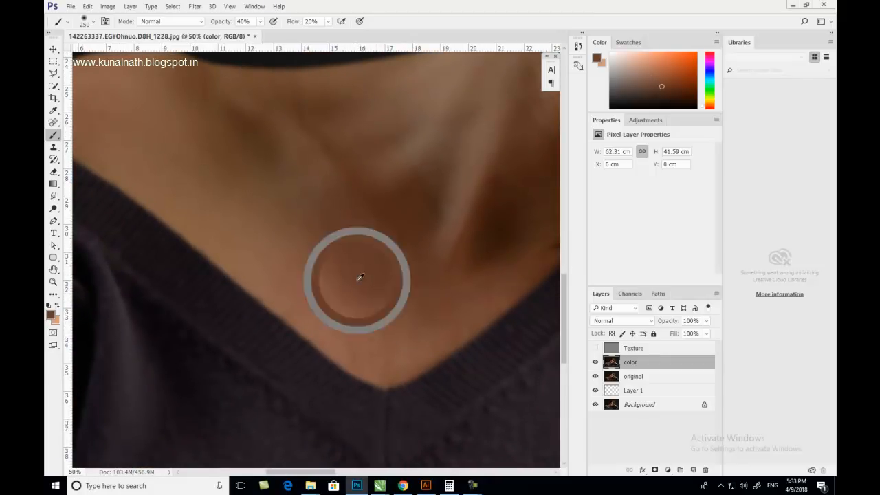
{"action": "left_click", "coordinate": [280, 231], "text": "alt"}
{"action": "left_click", "coordinate": [226, 222], "text": "alt"}
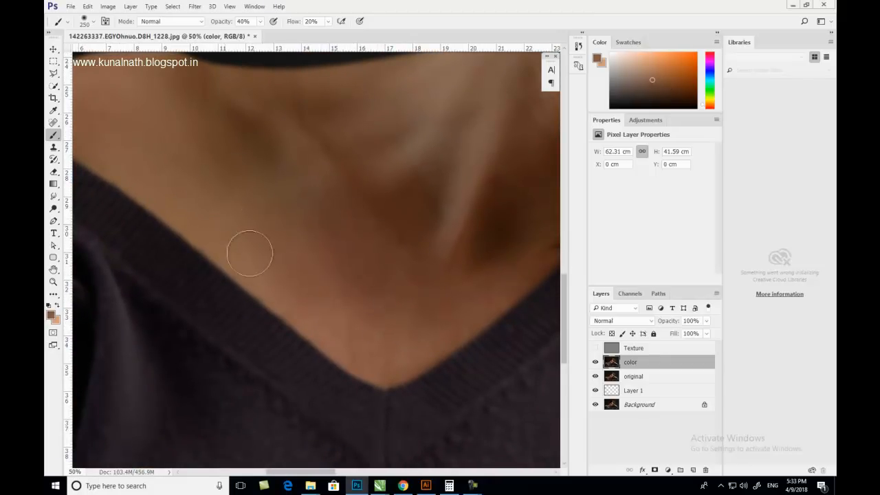
{"action": "mouse_move", "coordinate": [249, 253]}
{"action": "left_mouse_down"}
{"action": "mouse_move", "coordinate": [286, 284]}
{"action": "mouse_move", "coordinate": [313, 286]}
{"action": "mouse_move", "coordinate": [321, 246]}
{"action": "mouse_move", "coordinate": [326, 272]}
{"action": "mouse_move", "coordinate": [314, 216]}
{"action": "mouse_move", "coordinate": [305, 211]}
{"action": "mouse_move", "coordinate": [349, 321]}
{"action": "mouse_move", "coordinate": [378, 347]}
{"action": "mouse_move", "coordinate": [334, 323]}
{"action": "mouse_move", "coordinate": [384, 337]}
{"action": "left_mouse_up"}
- Smooth the skin at the point of the V-shaped neckline with repeatedly sampled tones
{"action": "left_click", "coordinate": [325, 277], "text": "alt"}
{"action": "left_click", "coordinate": [331, 296], "text": "alt"}
{"action": "left_click", "coordinate": [392, 320], "text": "alt"}
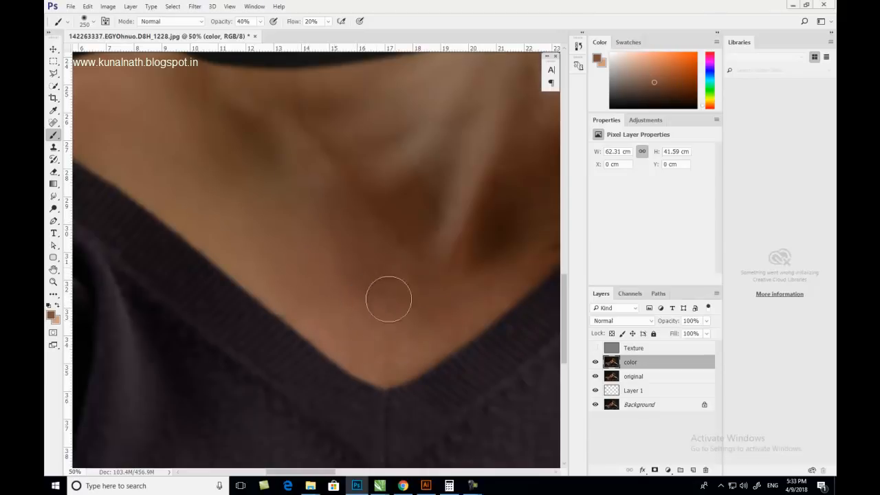
{"action": "left_click", "coordinate": [383, 281], "text": "alt"}
{"action": "left_click", "coordinate": [396, 341], "text": "alt"}
{"action": "mouse_move", "coordinate": [369, 346]}
{"action": "left_mouse_down"}
{"action": "mouse_move", "coordinate": [403, 346]}
{"action": "mouse_move", "coordinate": [369, 359]}
{"action": "mouse_move", "coordinate": [347, 321]}
{"action": "left_mouse_up"}
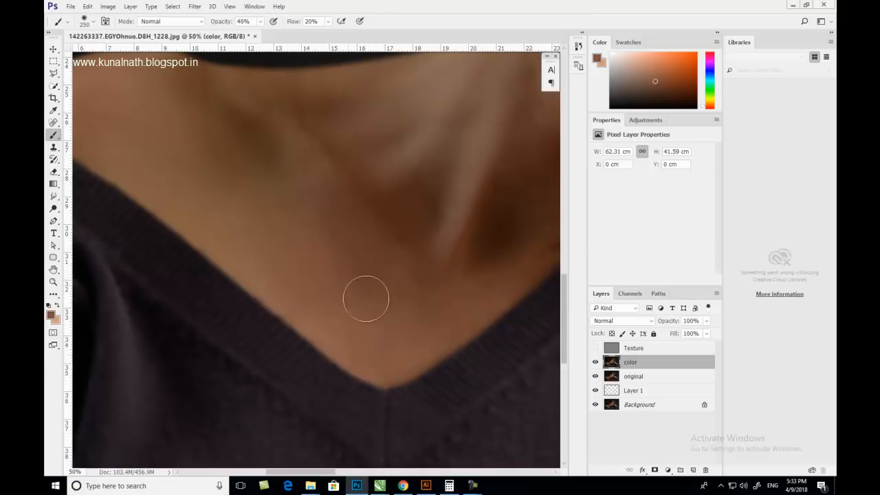
- Blend the bare shoulder and collarbone area with sampled skin tones
{"action": "left_click_drag", "start_coordinate": [299, 240], "coordinate": [385, 345]}
{"action": "left_click", "coordinate": [301, 264], "text": "alt"}
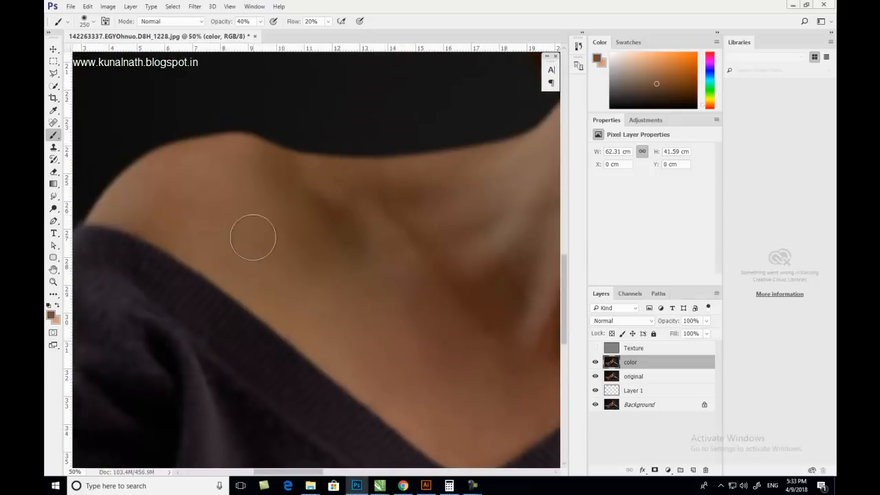
{"action": "left_click", "coordinate": [199, 193], "text": "alt"}
{"action": "left_click", "coordinate": [137, 192], "text": "alt"}
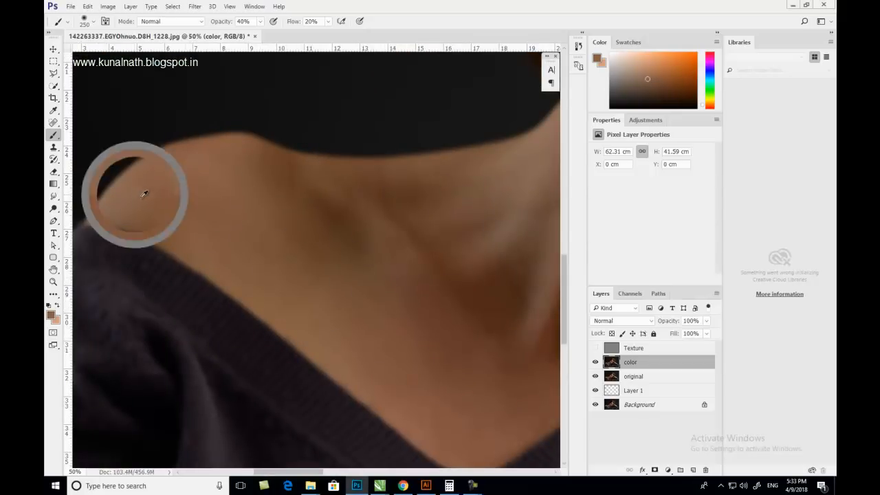
{"action": "left_click_drag", "start_coordinate": [282, 250], "coordinate": [261, 254]}
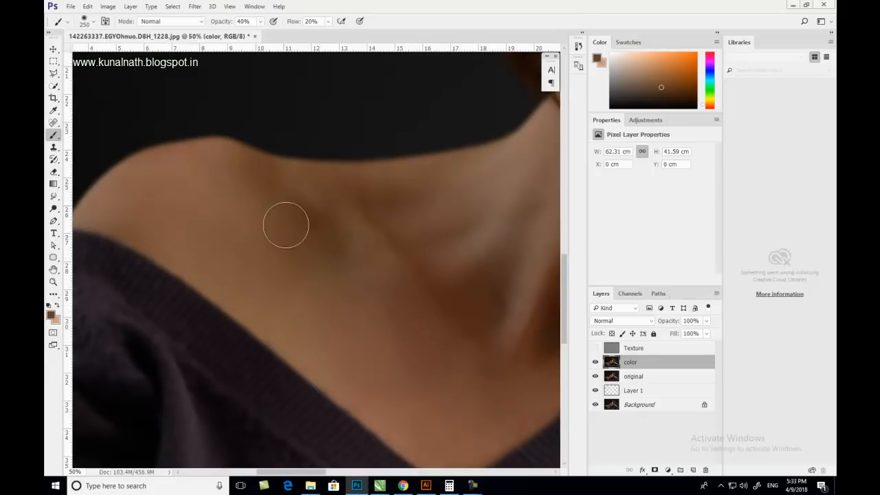
{"action": "left_click", "coordinate": [387, 207], "text": "alt"}
{"action": "left_click_drag", "start_coordinate": [412, 225], "coordinate": [343, 249]}
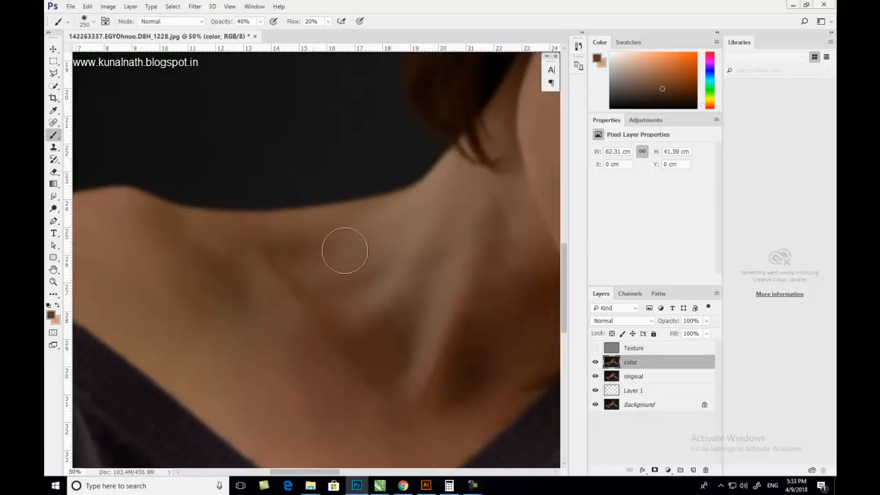
- Blend the skin between the collarbone and the base of the neck with sampled tones
{"action": "left_click", "coordinate": [398, 275], "text": "alt"}
{"action": "left_click", "coordinate": [386, 259], "text": "alt"}
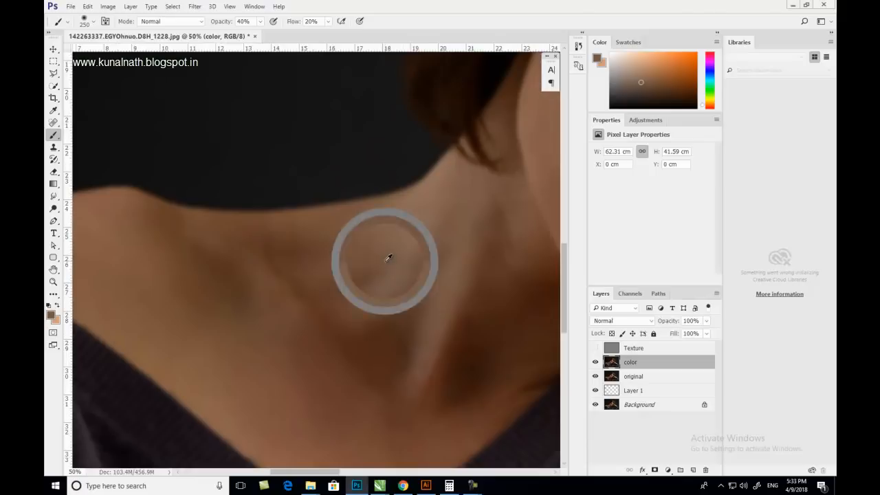
{"action": "left_click", "coordinate": [414, 261], "text": "alt"}
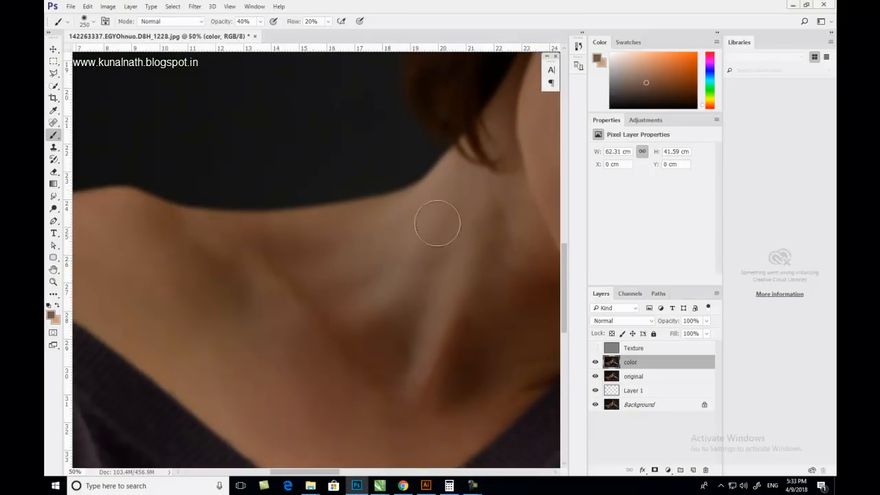
- Smooth the neck and the shaded skin beneath the jaw with repeatedly sampled tones
{"action": "mouse_move", "coordinate": [493, 208]}
{"action": "left_mouse_down"}
{"action": "mouse_move", "coordinate": [366, 177]}
{"action": "mouse_move", "coordinate": [336, 161]}
{"action": "left_mouse_up"}
{"action": "left_click", "coordinate": [355, 208], "text": "alt"}
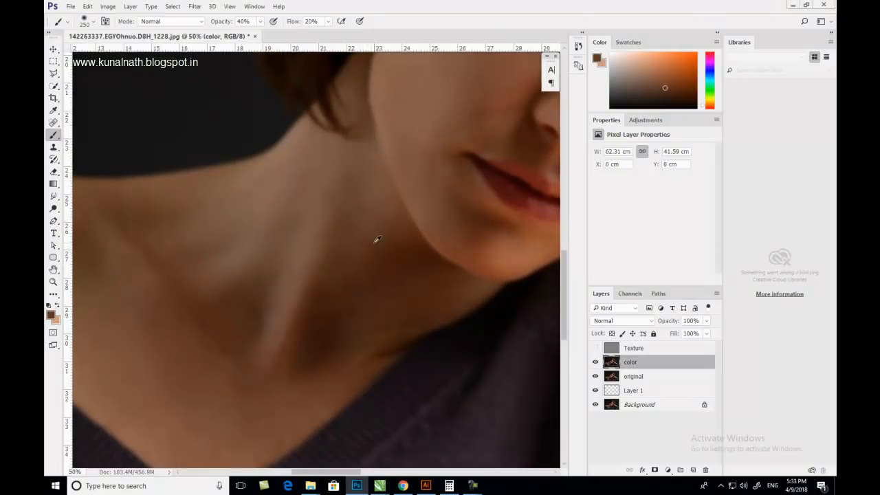
{"action": "left_click", "coordinate": [385, 252], "text": "alt"}
{"action": "left_click", "coordinate": [409, 297], "text": "alt"}
{"action": "left_click", "coordinate": [334, 314], "text": "alt"}
{"action": "left_click", "coordinate": [265, 356], "text": "alt"}
- Touch up the bare shoulder, the collarbone hollow and the side of the neck with sampled skin tones
{"action": "left_click_drag", "start_coordinate": [216, 432], "coordinate": [373, 324]}
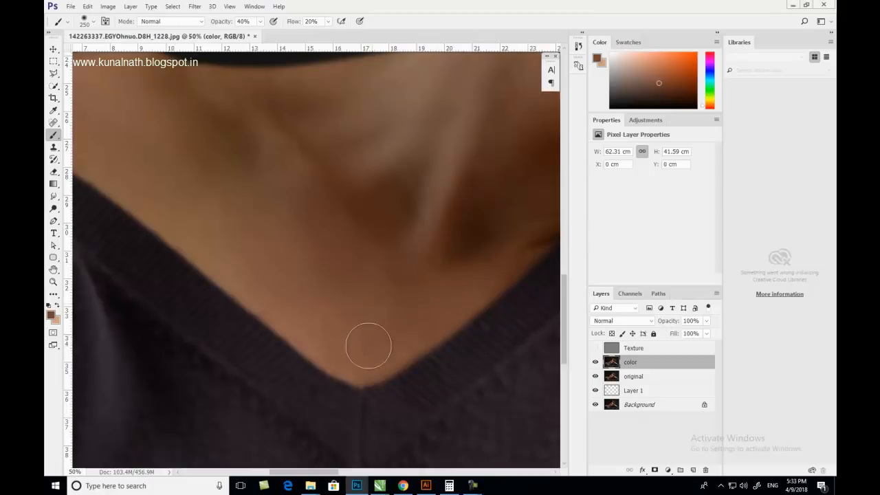
{"action": "left_click_drag", "start_coordinate": [320, 257], "coordinate": [396, 338]}
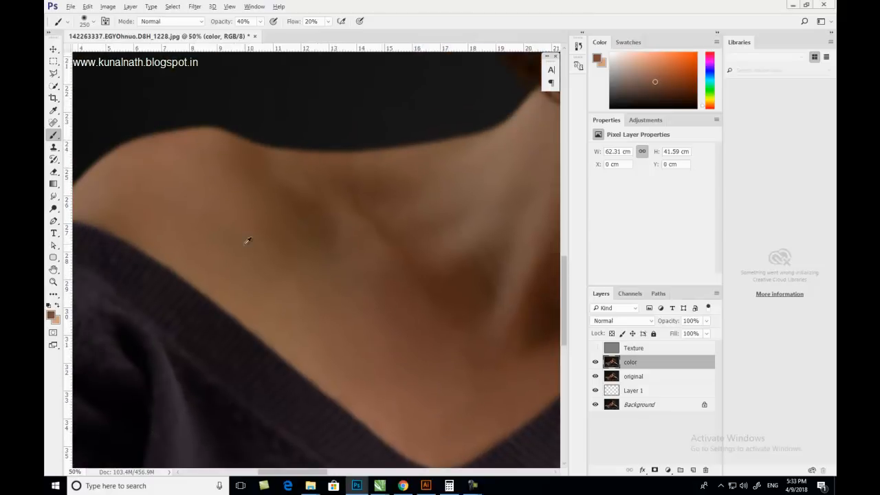
{"action": "left_click", "coordinate": [233, 222], "text": "alt"}
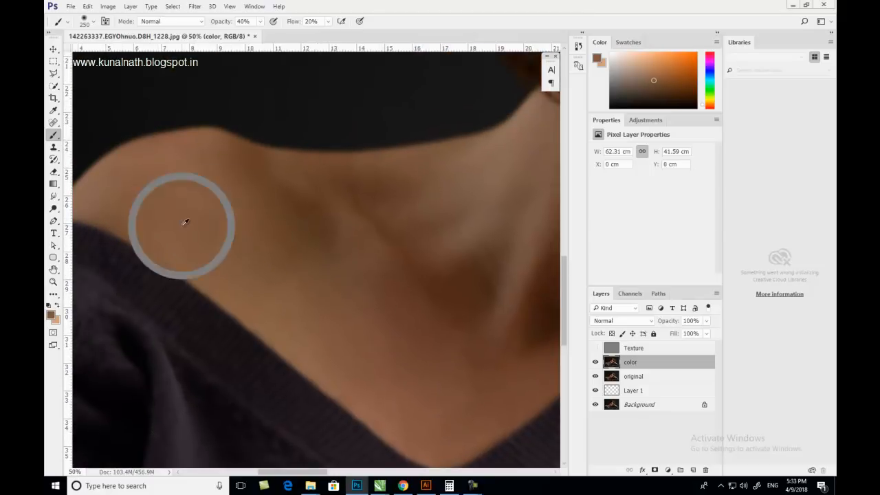
{"action": "left_click_drag", "start_coordinate": [265, 238], "coordinate": [181, 274]}
{"action": "left_click", "coordinate": [251, 247], "text": "alt"}
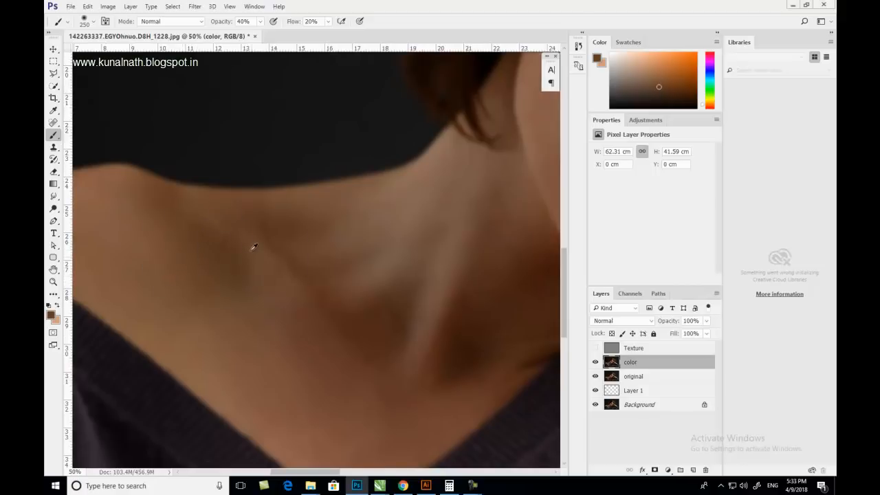
{"action": "left_click", "coordinate": [286, 303], "text": "alt"}
{"action": "left_click_drag", "start_coordinate": [390, 209], "coordinate": [244, 342]}
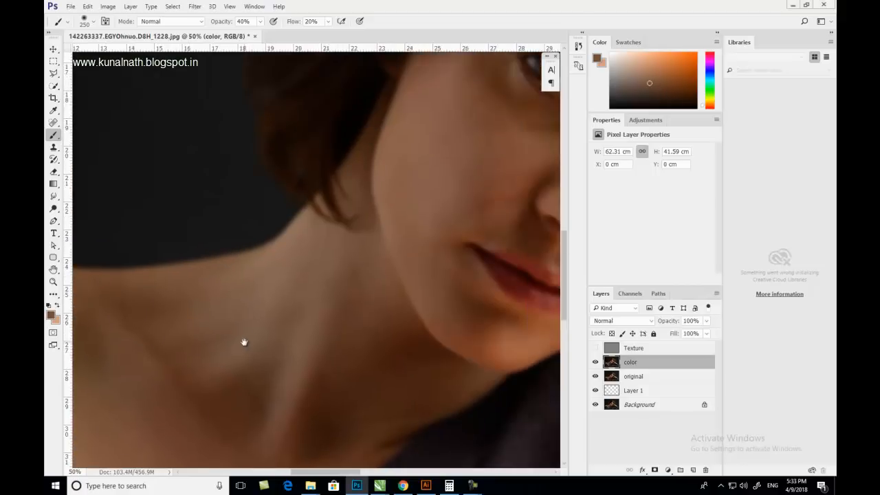
{"action": "left_click", "coordinate": [308, 262], "text": "alt"}
- Even out the cheek between the eye, nose and mouth corner with repeatedly sampled tones
{"action": "left_click_drag", "start_coordinate": [369, 334], "coordinate": [243, 403]}
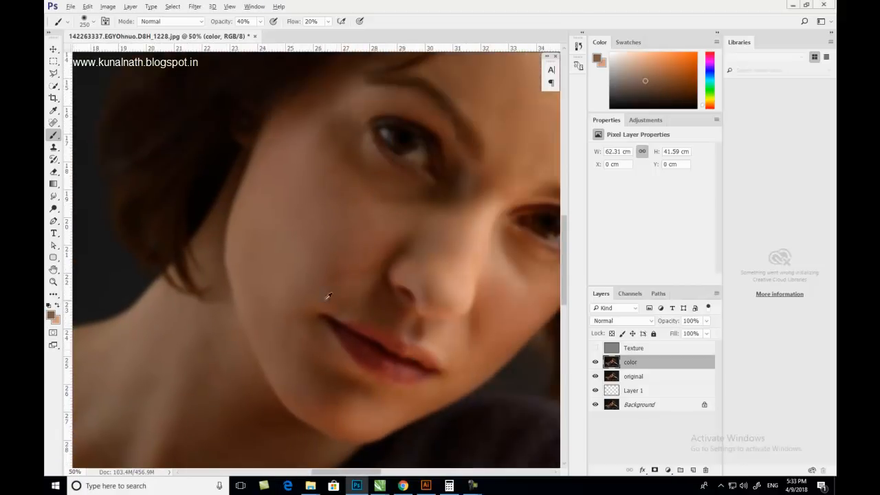
{"action": "left_click", "coordinate": [354, 261], "text": "alt"}
{"action": "left_click", "coordinate": [363, 238], "text": "alt"}
{"action": "left_click", "coordinate": [391, 230], "text": "alt"}
{"action": "left_click", "coordinate": [379, 222], "text": "alt"}
{"action": "left_click", "coordinate": [332, 222], "text": "alt"}
- Enlarge the brush to 400 and blend the skin along the raised forearm with sampled tones
{"action": "mouse_move", "coordinate": [341, 210]}
{"action": "left_mouse_down"}
{"action": "mouse_move", "coordinate": [204, 204]}
{"action": "mouse_move", "coordinate": [379, 355]}
{"action": "left_mouse_up"}
{"action": "scroll", "coordinate": [380, 355], "scroll_direction": "down", "scroll_amount": 3}
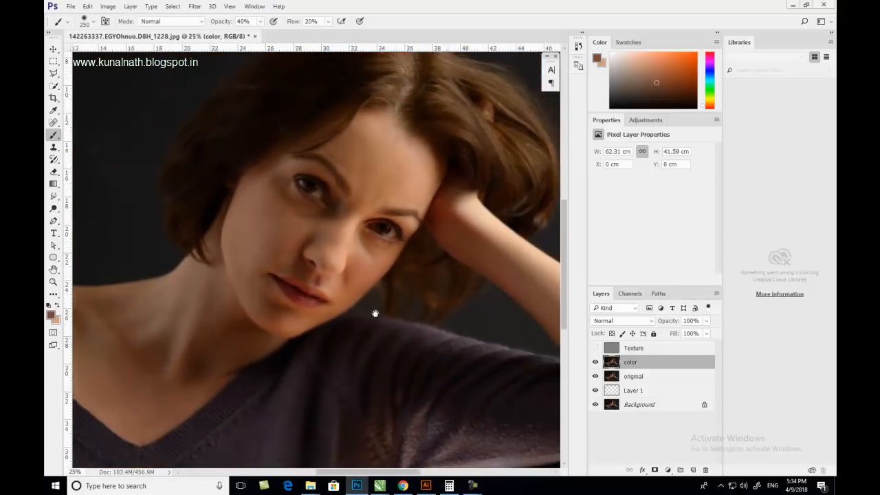
{"action": "key", "text": "bracketright"}
{"action": "key", "text": "bracketright"}
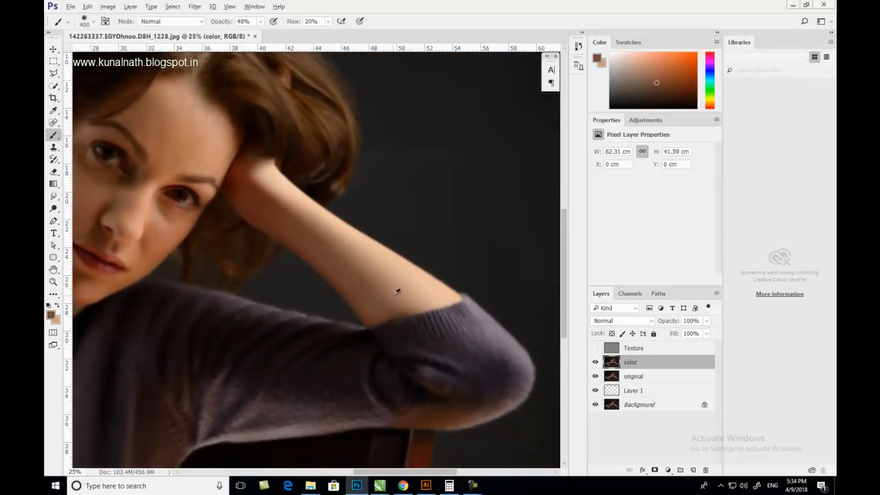
{"action": "left_click", "coordinate": [347, 253], "text": "alt"}
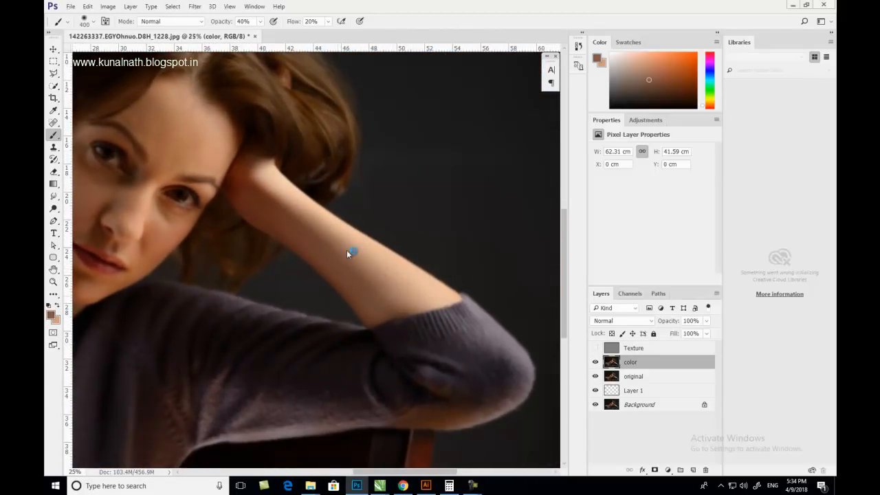
{"action": "left_click", "coordinate": [307, 224], "text": "alt"}
{"action": "left_click", "coordinate": [379, 266], "text": "alt"}
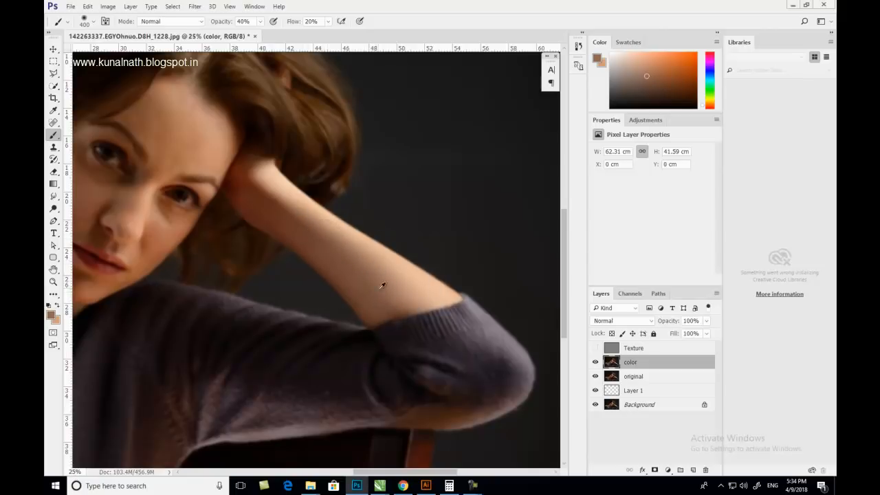
{"action": "left_click", "coordinate": [270, 206], "text": "alt"}
- Soften the neck skin just below the hair and jawline with sampled tones
{"action": "left_click_drag", "start_coordinate": [404, 322], "coordinate": [503, 346]}
{"action": "left_click_drag", "start_coordinate": [268, 278], "coordinate": [391, 279]}
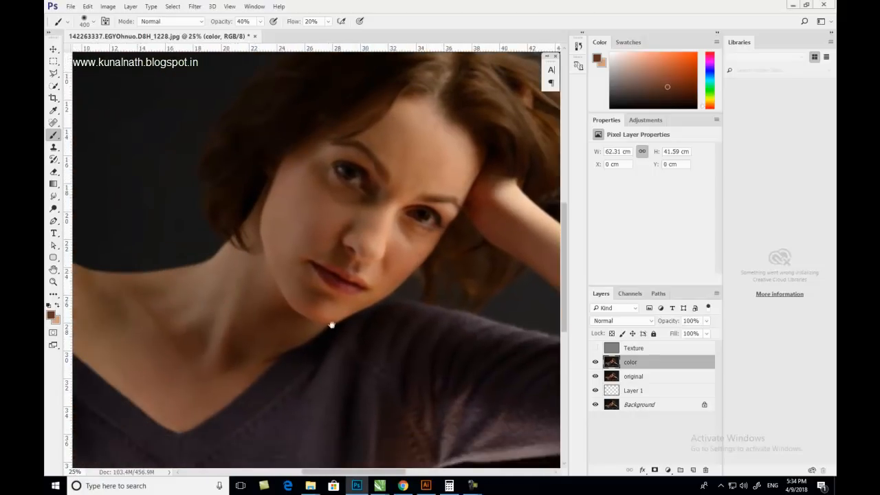
{"action": "left_click_drag", "start_coordinate": [361, 340], "coordinate": [398, 337]}
{"action": "left_click", "coordinate": [288, 286], "text": "alt"}
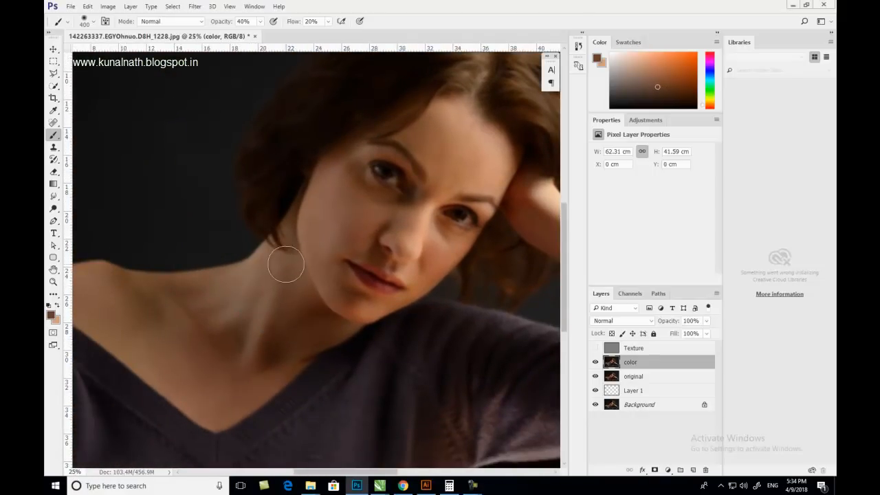
{"action": "left_click", "coordinate": [288, 258], "text": "alt"}
{"action": "left_click", "coordinate": [267, 280], "text": "alt"}
- Show the Texture layer and compare the face with the Texture and color layers hidden and shown
{"action": "left_click", "coordinate": [596, 349]}
{"action": "left_click_drag", "start_coordinate": [404, 312], "coordinate": [353, 372]}
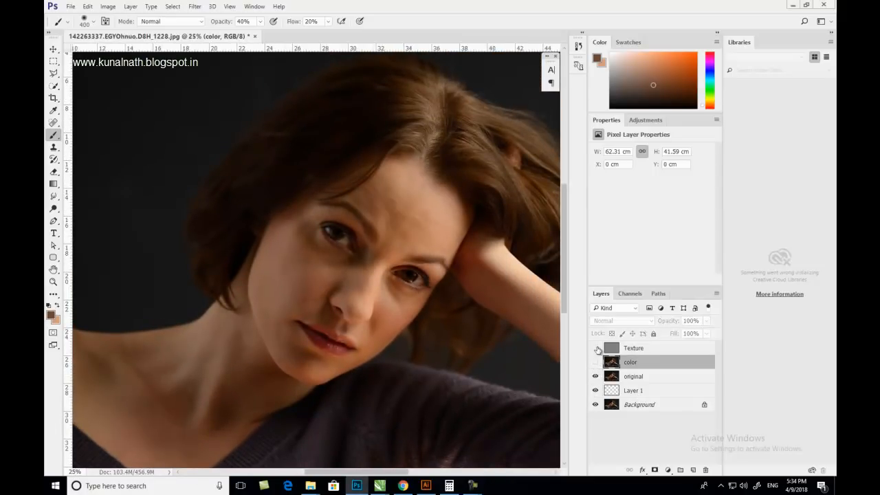
{"action": "left_click_drag", "start_coordinate": [595, 349], "coordinate": [596, 363]}
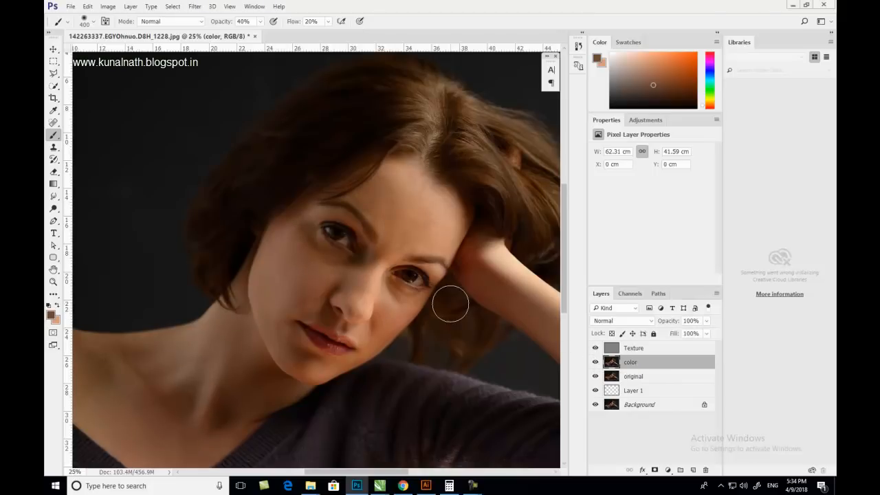
{"action": "key", "text": "ctrl+plus"}
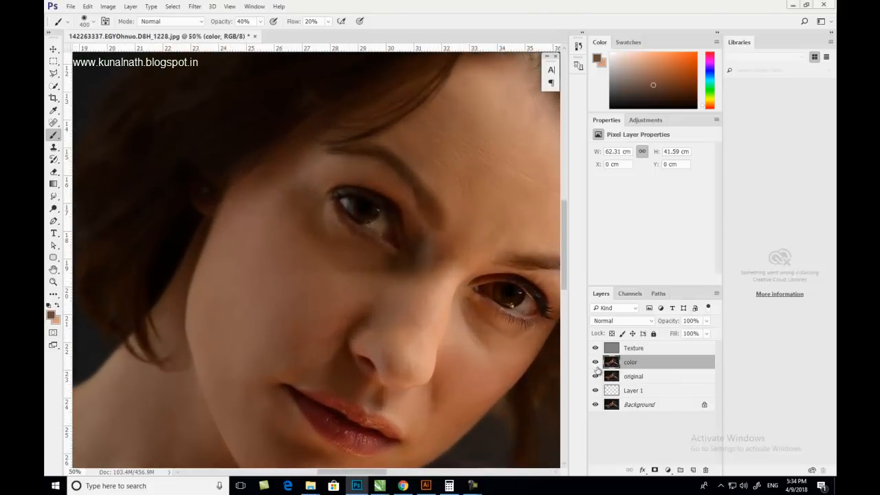
{"action": "mouse_move", "coordinate": [595, 362]}
{"action": "left_mouse_down"}
{"action": "mouse_move", "coordinate": [597, 346]}
{"action": "mouse_move", "coordinate": [596, 374]}
{"action": "left_mouse_up"}
{"action": "left_click_drag", "start_coordinate": [428, 247], "coordinate": [387, 261]}
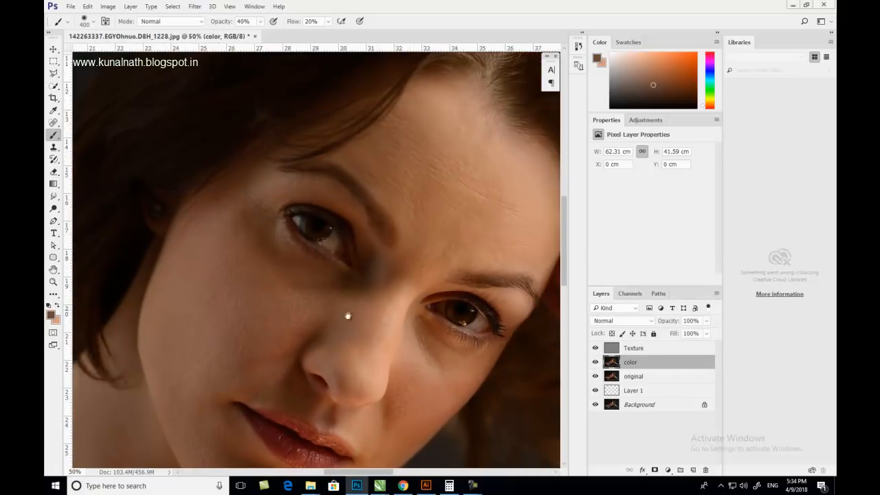
{"action": "left_click_drag", "start_coordinate": [401, 316], "coordinate": [393, 316]}
{"action": "key", "text": "ctrl+minus"}
{"action": "key", "text": "ctrl+minus"}
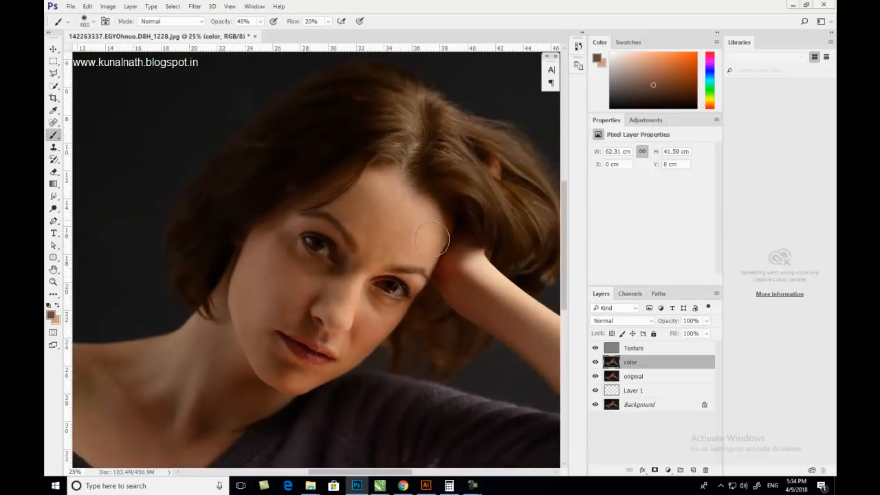
- Hide the Texture layer, even out the forehead on the color layer with sampled tones, and show Texture again
{"action": "left_click", "coordinate": [595, 347]}
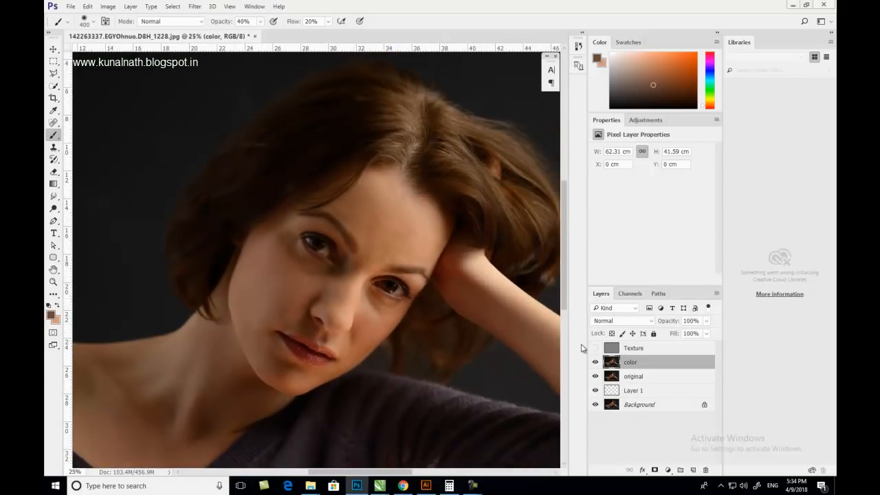
{"action": "left_click", "coordinate": [377, 193], "text": "alt"}
{"action": "left_click", "coordinate": [370, 199], "text": "alt"}
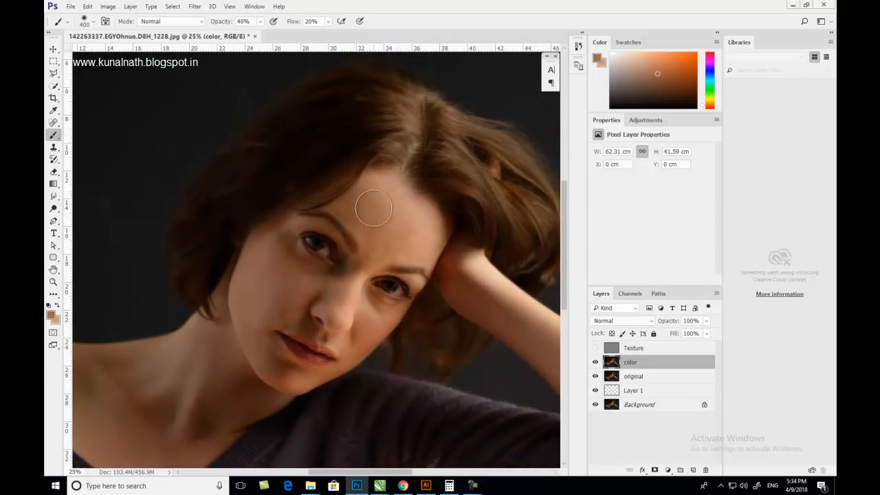
{"action": "left_click", "coordinate": [373, 199], "text": "alt"}
{"action": "left_click", "coordinate": [397, 217], "text": "alt"}
{"action": "left_click", "coordinate": [368, 213], "text": "alt"}
{"action": "left_click", "coordinate": [596, 348]}
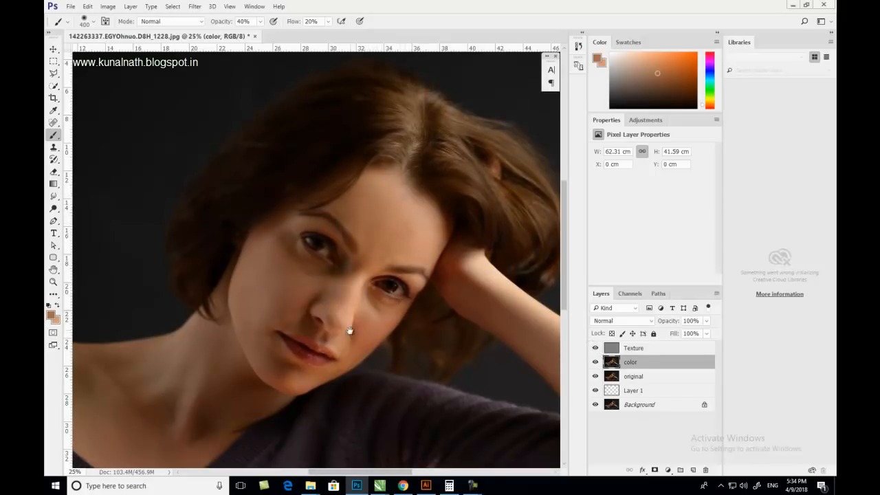
- Add a Levels adjustment layer directly above the color layer
{"action": "left_click_drag", "start_coordinate": [350, 330], "coordinate": [389, 314]}
{"action": "key", "text": "ctrl+minus"}
{"action": "key", "text": "ctrl+minus"}
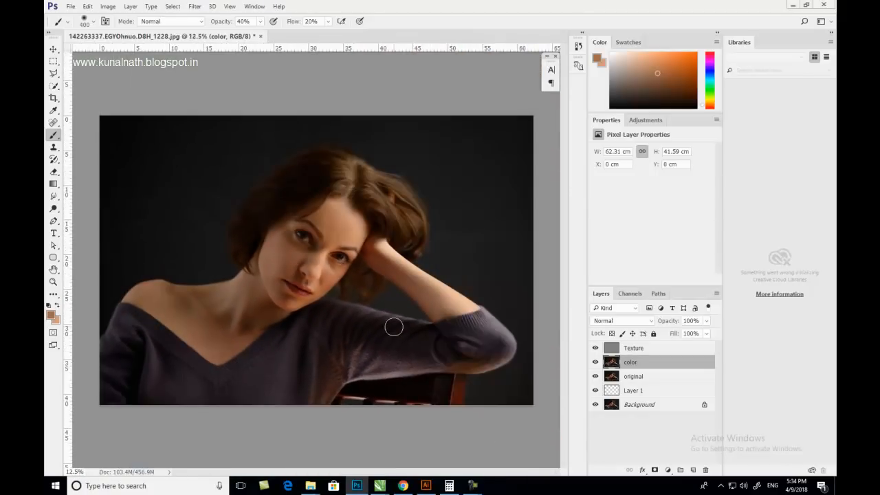
{"action": "key", "text": "ctrl+plus"}
{"action": "key", "text": "ctrl+plus"}
{"action": "left_click_drag", "start_coordinate": [389, 319], "coordinate": [451, 325]}
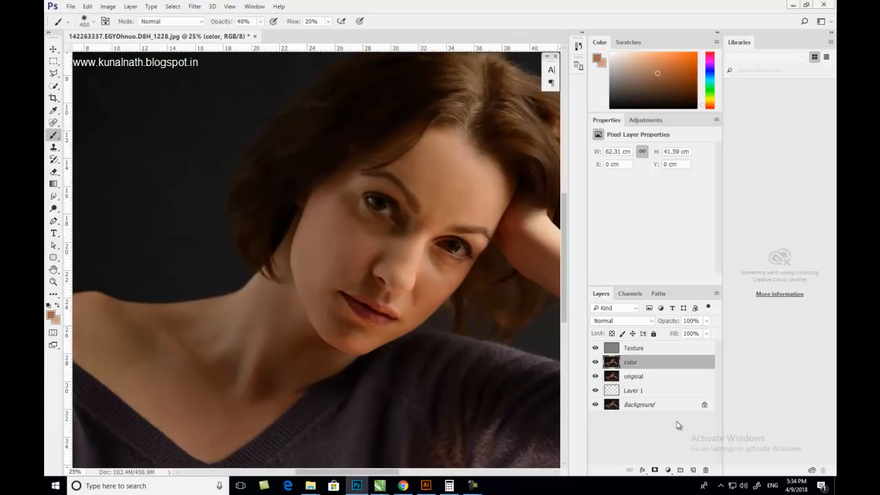
{"action": "left_click", "coordinate": [667, 470]}
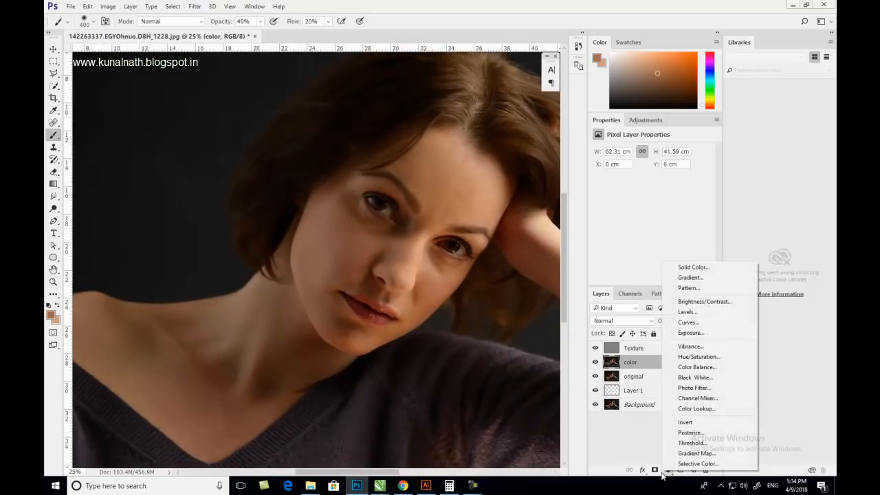
{"action": "left_click", "coordinate": [715, 312]}
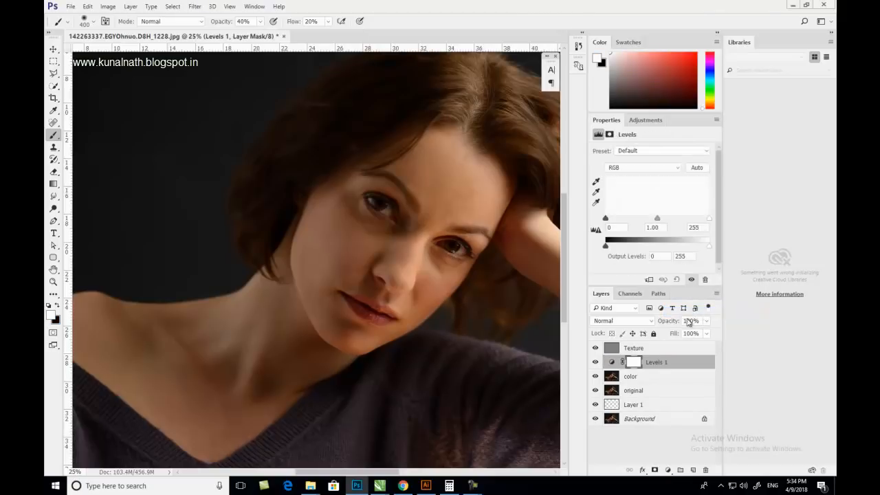
- In the Levels adjustment, set the Red channel's white input to 242 and its midtones to 0.80
{"action": "left_click", "coordinate": [641, 170]}
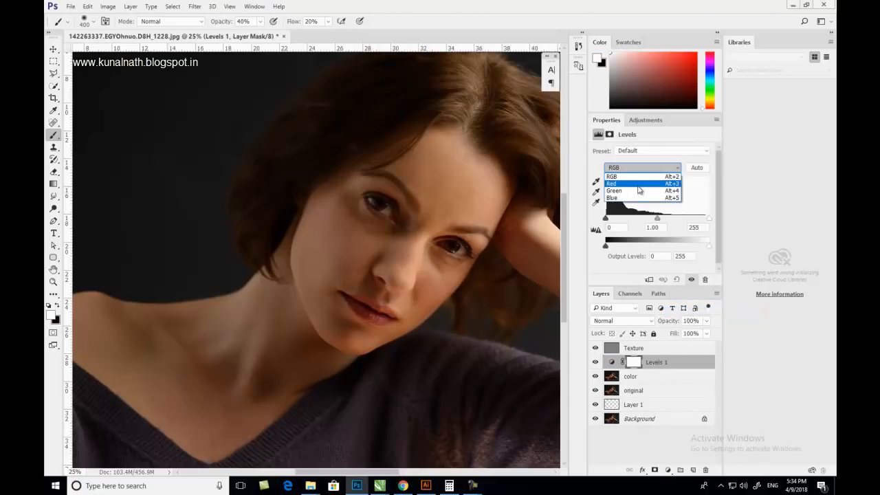
{"action": "left_click", "coordinate": [640, 177]}
{"action": "left_click_drag", "start_coordinate": [709, 221], "coordinate": [663, 224]}
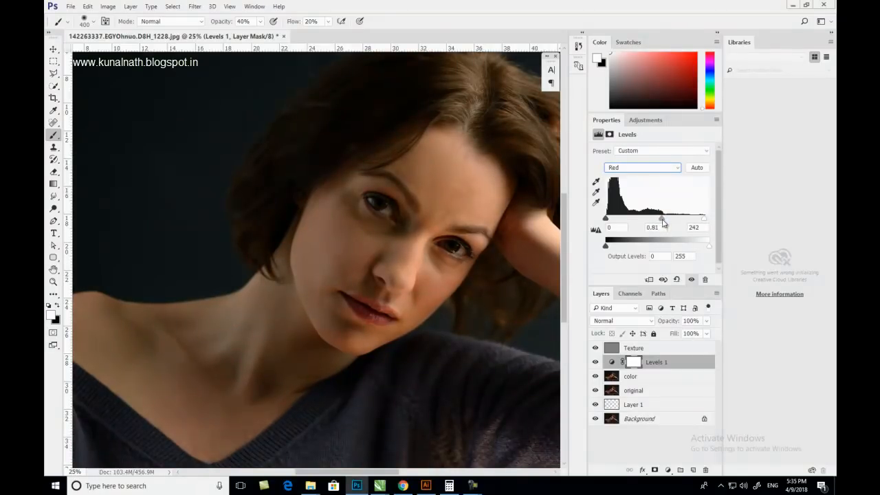
- Set the Green channel's white input level to 225 in the Levels adjustment
{"action": "left_click", "coordinate": [642, 167]}
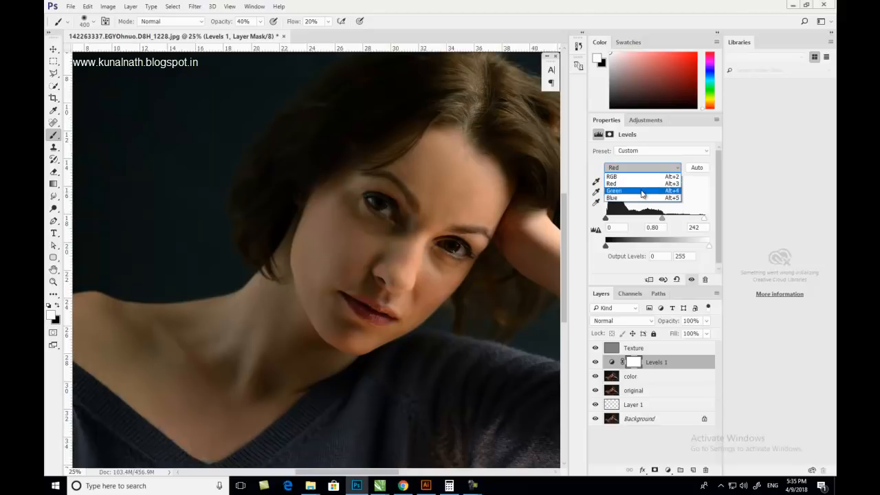
{"action": "left_click", "coordinate": [639, 182]}
{"action": "left_click_drag", "start_coordinate": [707, 221], "coordinate": [694, 218]}
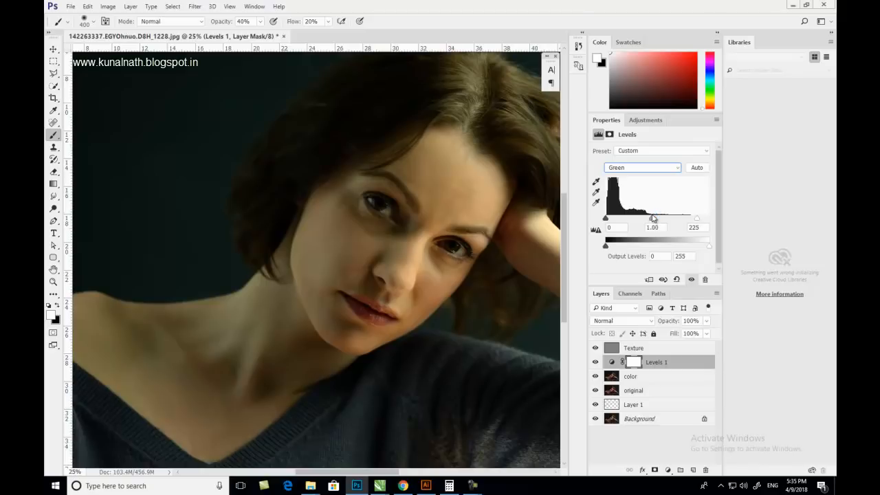
- Lower the Blue channel's white input and adjust its midtones in the Levels adjustment, then reselect the Levels layer
{"action": "left_click", "coordinate": [642, 168]}
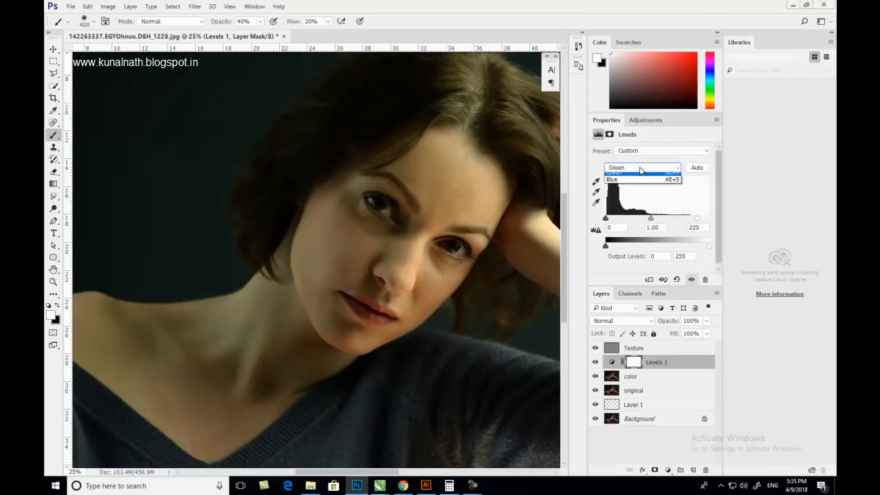
{"action": "left_click", "coordinate": [640, 196]}
{"action": "mouse_move", "coordinate": [708, 220]}
{"action": "left_mouse_down"}
{"action": "mouse_move", "coordinate": [687, 220]}
{"action": "mouse_move", "coordinate": [695, 220]}
{"action": "left_mouse_up"}
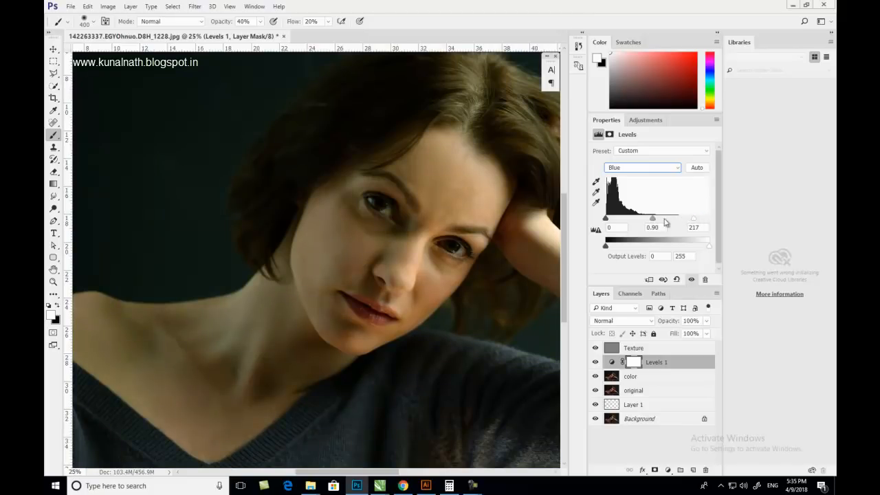
{"action": "left_click_drag", "start_coordinate": [698, 220], "coordinate": [655, 220]}
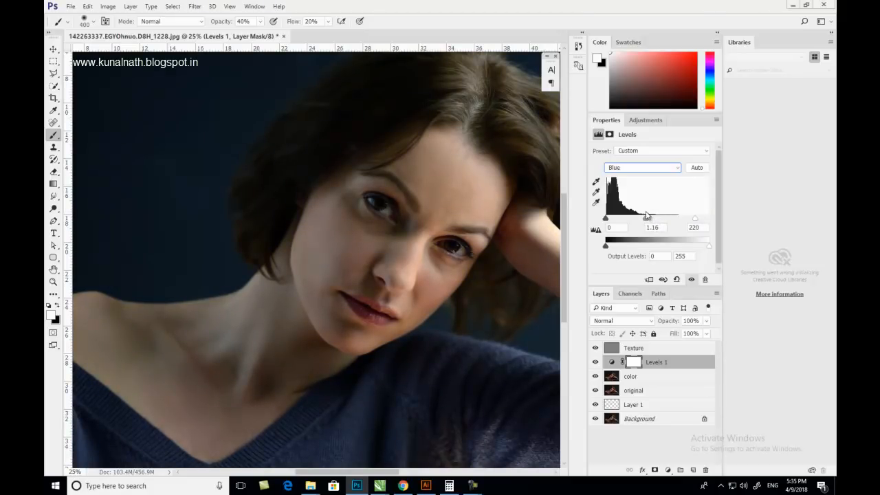
{"action": "left_click_drag", "start_coordinate": [694, 220], "coordinate": [687, 218]}
{"action": "left_click", "coordinate": [680, 369]}
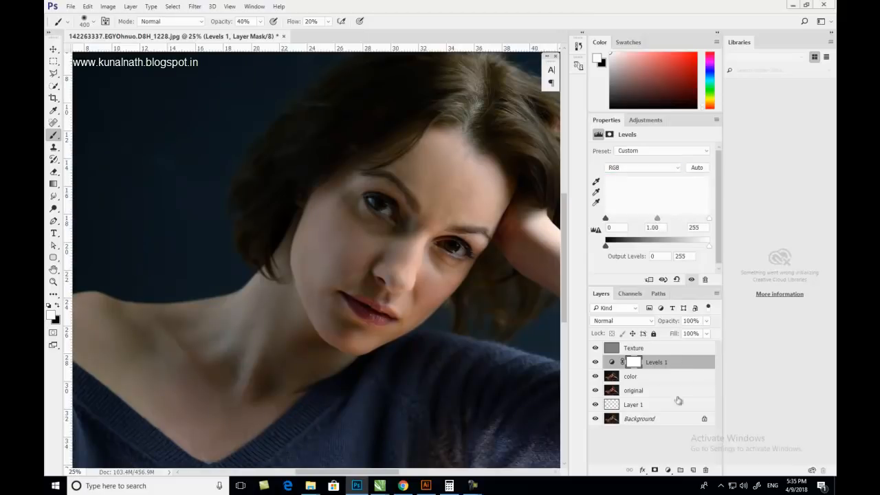
- Add a Brightness/Contrast adjustment layer above the Levels layer with brightness 10 and contrast 6
{"action": "left_click", "coordinate": [667, 469]}
{"action": "left_click", "coordinate": [705, 300]}
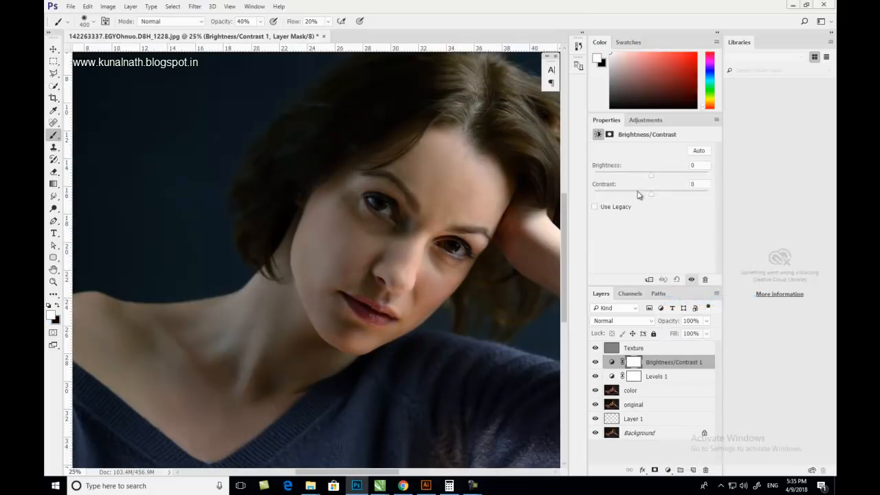
{"action": "left_click_drag", "start_coordinate": [654, 178], "coordinate": [657, 199]}
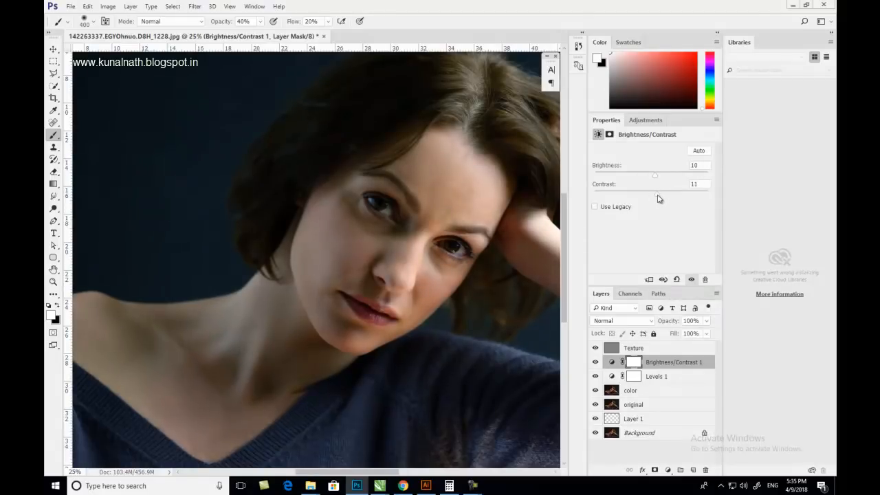
- Add a Hue/Saturation adjustment layer above Brightness/Contrast with hue -2, saturation +17 and lightness +2
{"action": "left_click", "coordinate": [667, 471]}
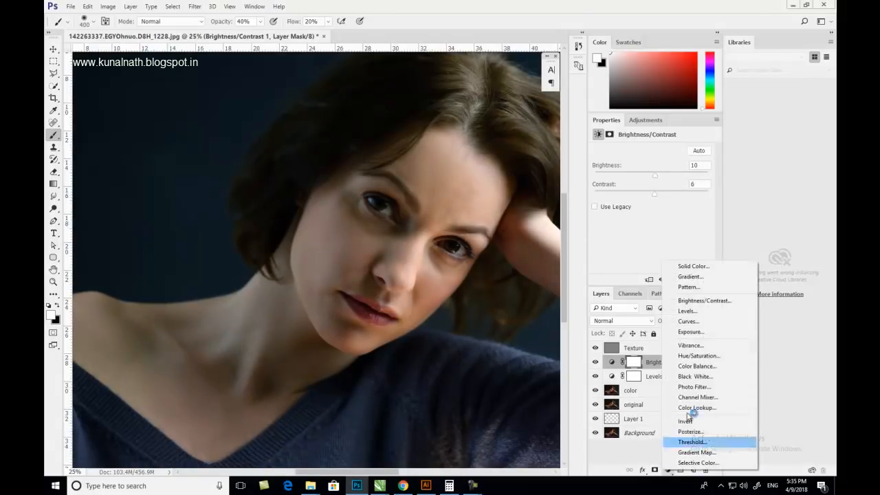
{"action": "left_click", "coordinate": [708, 357]}
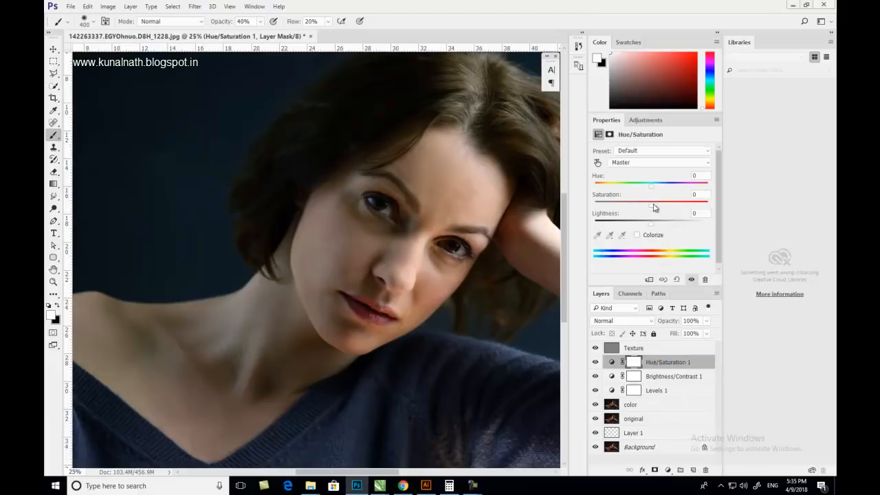
{"action": "left_click_drag", "start_coordinate": [655, 207], "coordinate": [665, 210]}
{"action": "left_click_drag", "start_coordinate": [655, 226], "coordinate": [653, 227]}
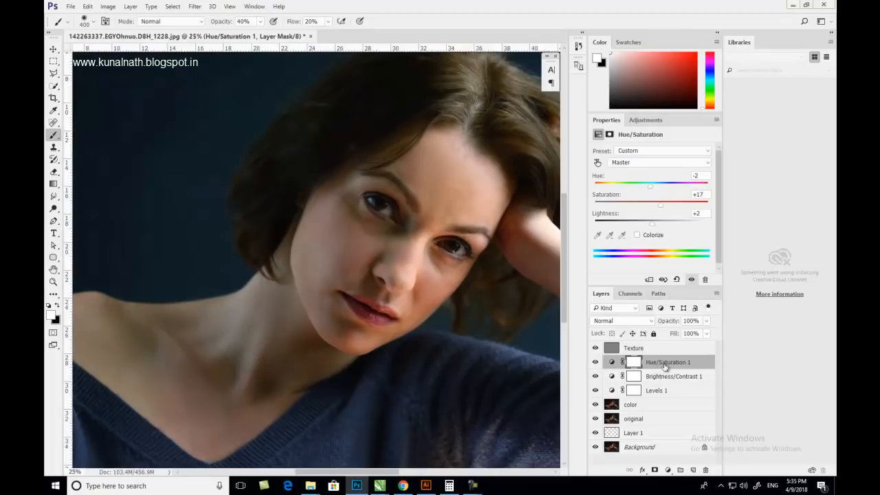
{"action": "left_click", "coordinate": [611, 362]}
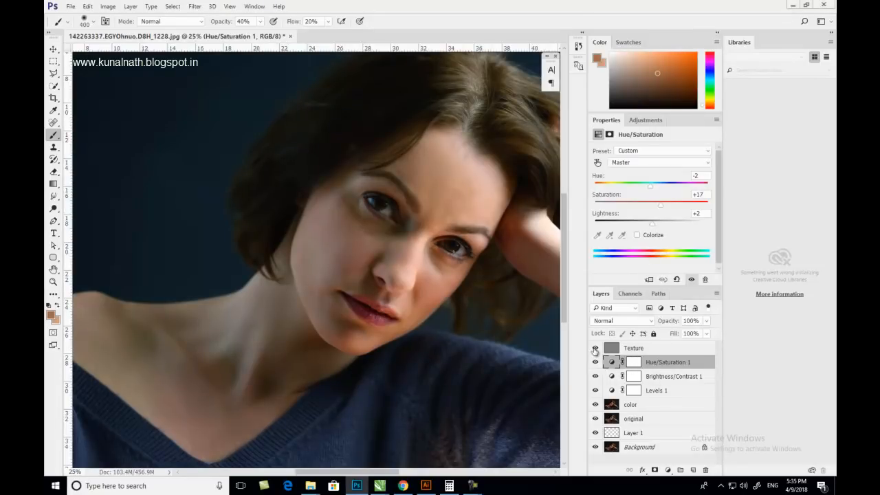
- Check the Texture layer's effect, select that layer, and review the whole retouched portrait in full-screen mode
{"action": "mouse_move", "coordinate": [595, 349]}
{"action": "left_mouse_down"}
{"action": "mouse_move", "coordinate": [598, 406]}
{"action": "mouse_move", "coordinate": [595, 349]}
{"action": "left_mouse_up"}
{"action": "left_click_drag", "start_coordinate": [404, 272], "coordinate": [364, 265]}
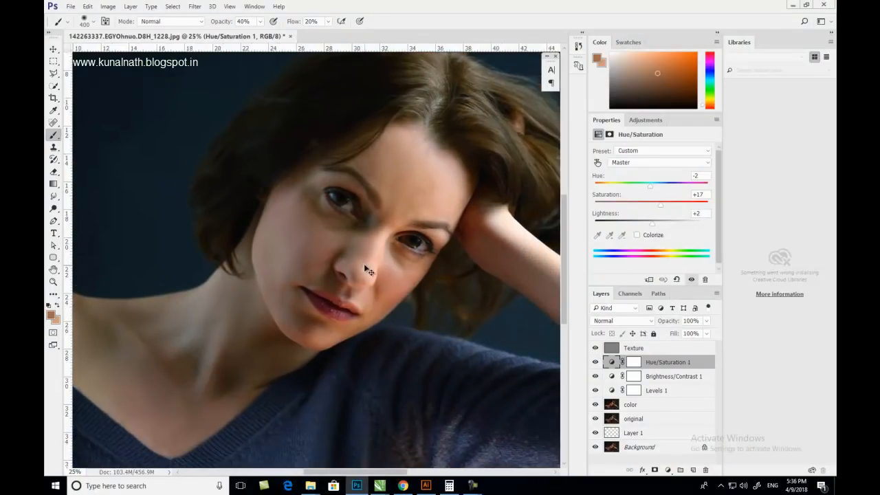
{"action": "key", "text": "ctrl+minus"}
{"action": "key", "text": "ctrl+minus"}
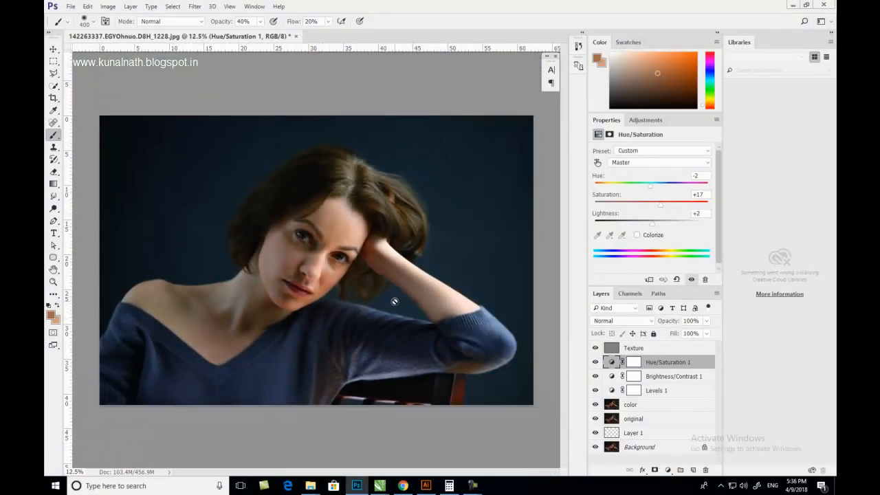
{"action": "left_click", "coordinate": [664, 349]}
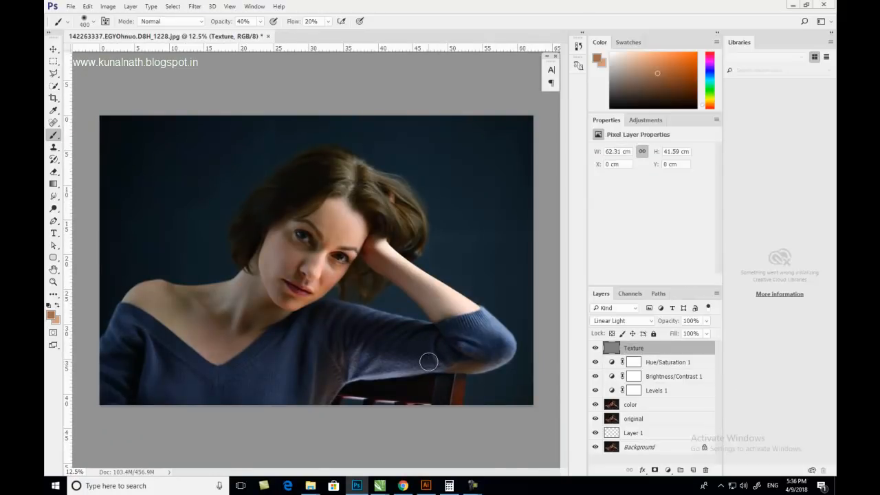
{"action": "key", "text": "ctrl+plus"}
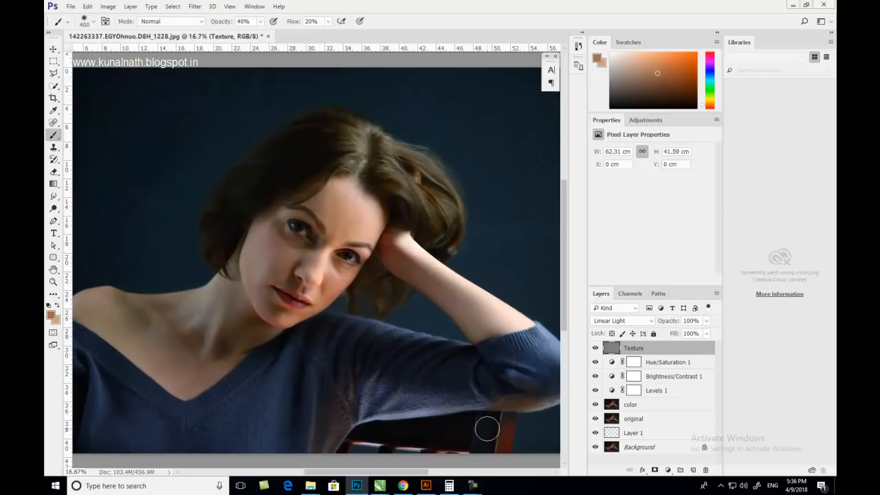
{"action": "key", "text": "f"}
{"action": "key", "text": "f"}
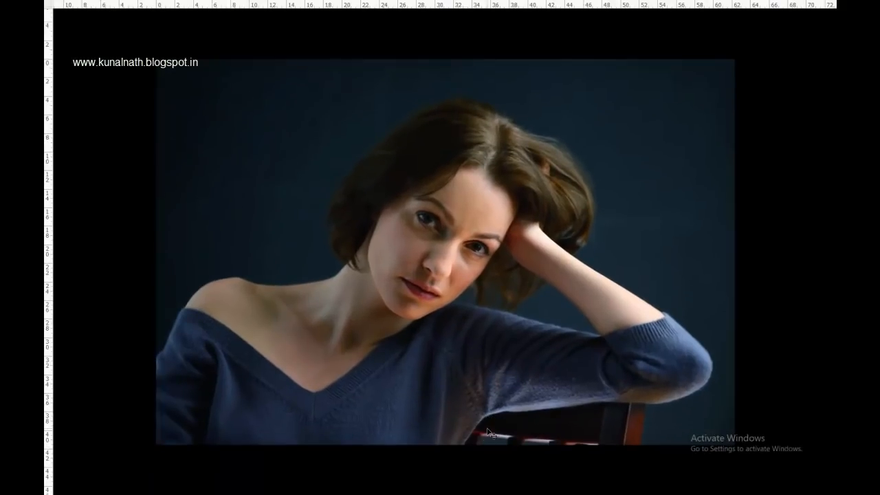